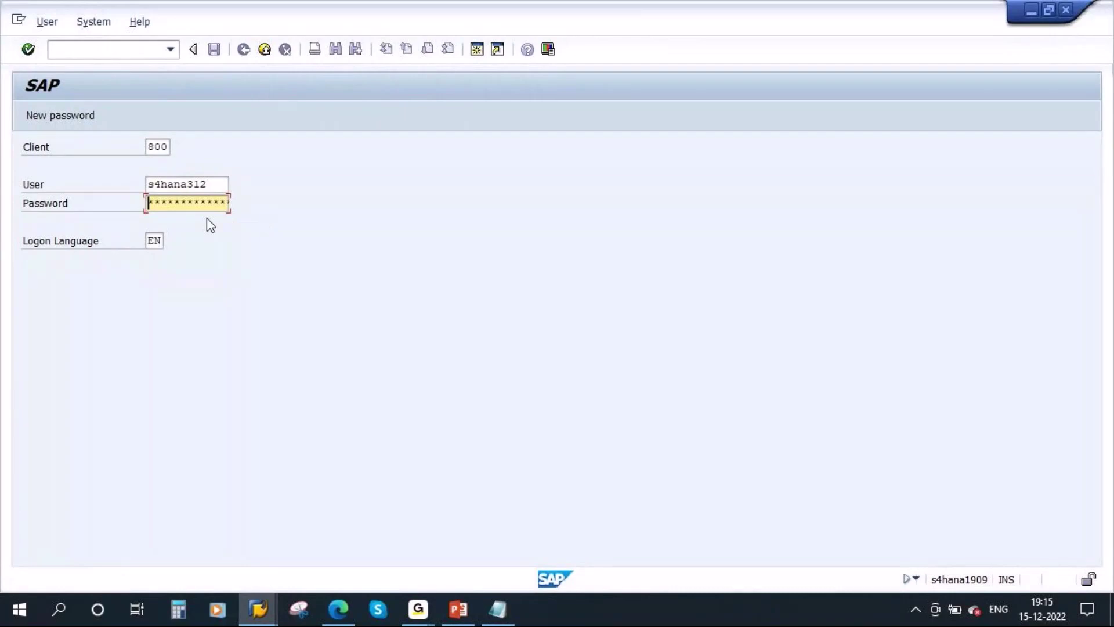
Log on to SAP and start transaction ME21N to create a purchase order.
{"action": "key", "text": "Right"}
{"action": "key", "text": "Right"}
{"action": "key", "text": "Right"}
{"action": "key", "text": "Right"}
{"action": "key", "text": "Right"}
{"action": "key", "text": "Return"}
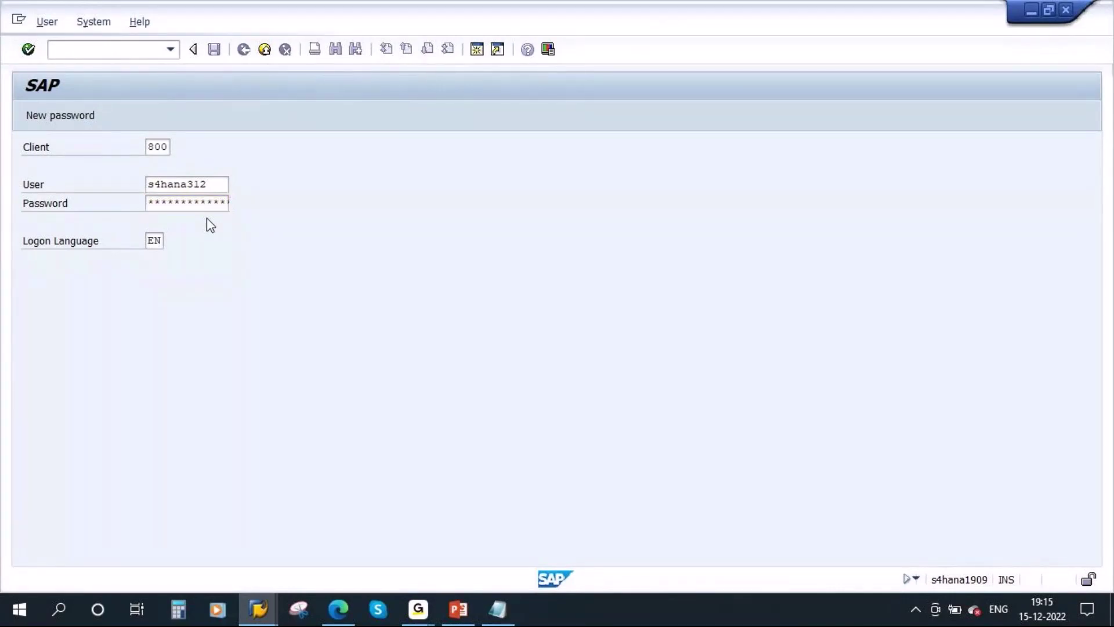
{"action": "type", "text": "ME21N"}
{"action": "key", "text": "Return"}
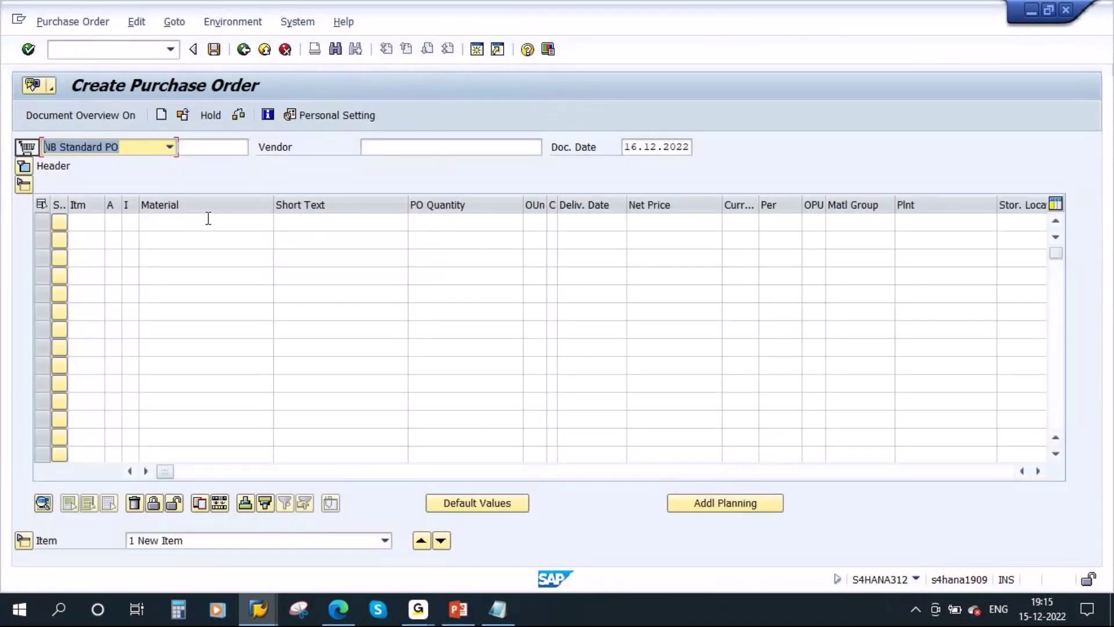
Enter vendor 400000 and an item with material 50000009, quantity 100, plant 0001.
{"action": "left_click", "coordinate": [418, 145]}
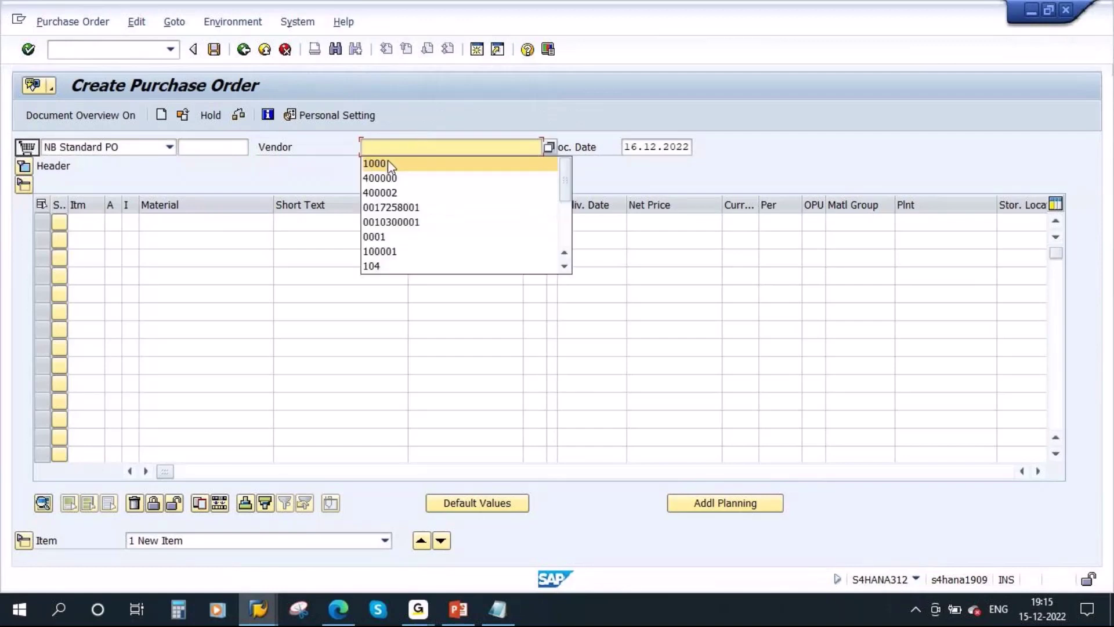
{"action": "left_click", "coordinate": [380, 178]}
{"action": "left_click", "coordinate": [210, 224]}
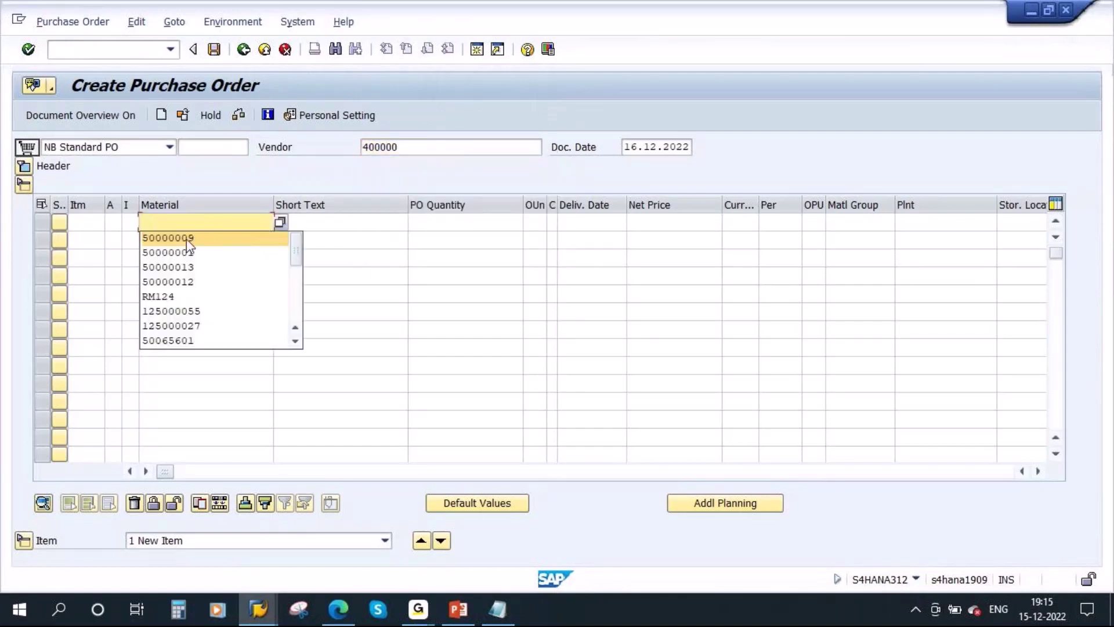
{"action": "left_click", "coordinate": [187, 239]}
{"action": "left_click", "coordinate": [497, 227]}
{"action": "type", "text": "100"}
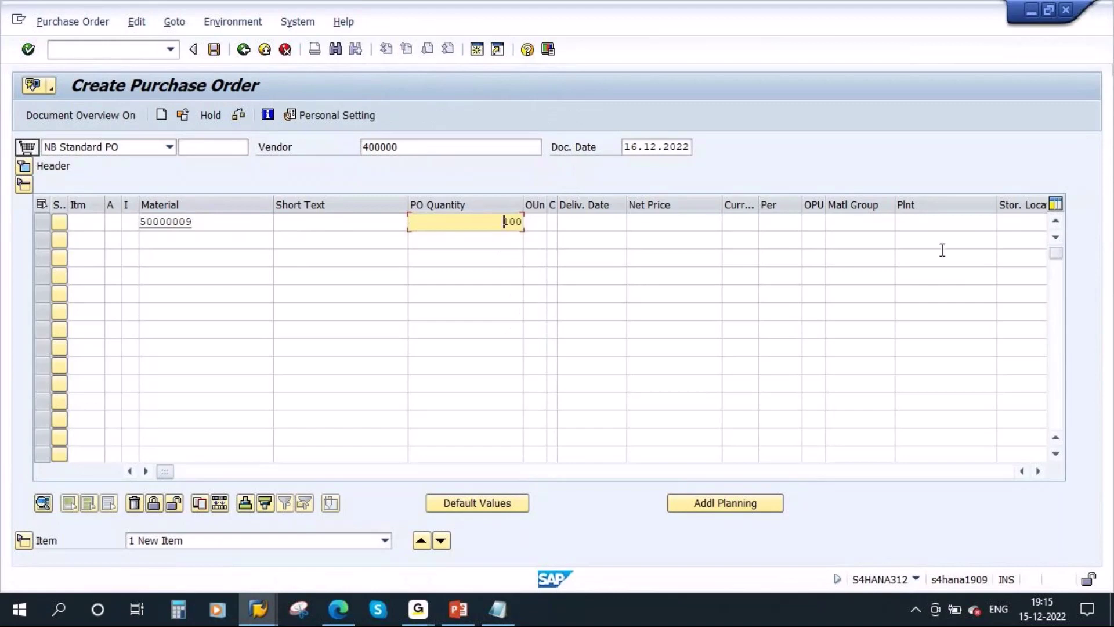
{"action": "left_click", "coordinate": [940, 221]}
{"action": "left_click", "coordinate": [917, 238]}
{"action": "key", "text": "BackSpace"}
{"action": "key", "text": "BackSpace"}
{"action": "key", "text": "BackSpace"}
{"action": "key", "text": "BackSpace"}
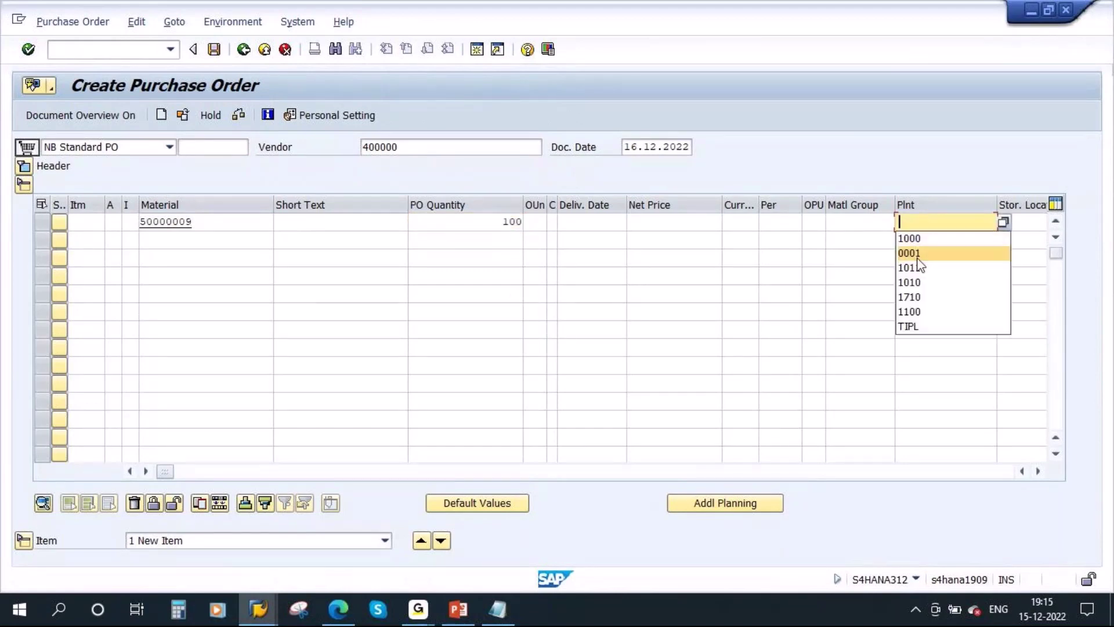
{"action": "left_click", "coordinate": [914, 253]}
{"action": "key", "text": "Return"}
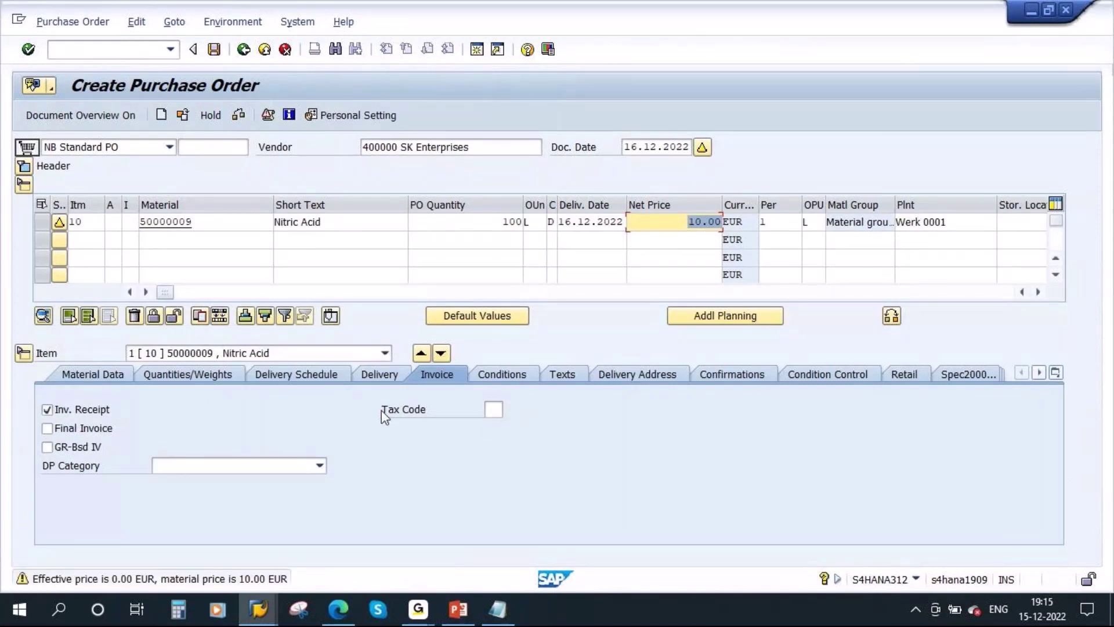
Review the item's pricing conditions, including the gross price value.
{"action": "key", "text": "Return"}
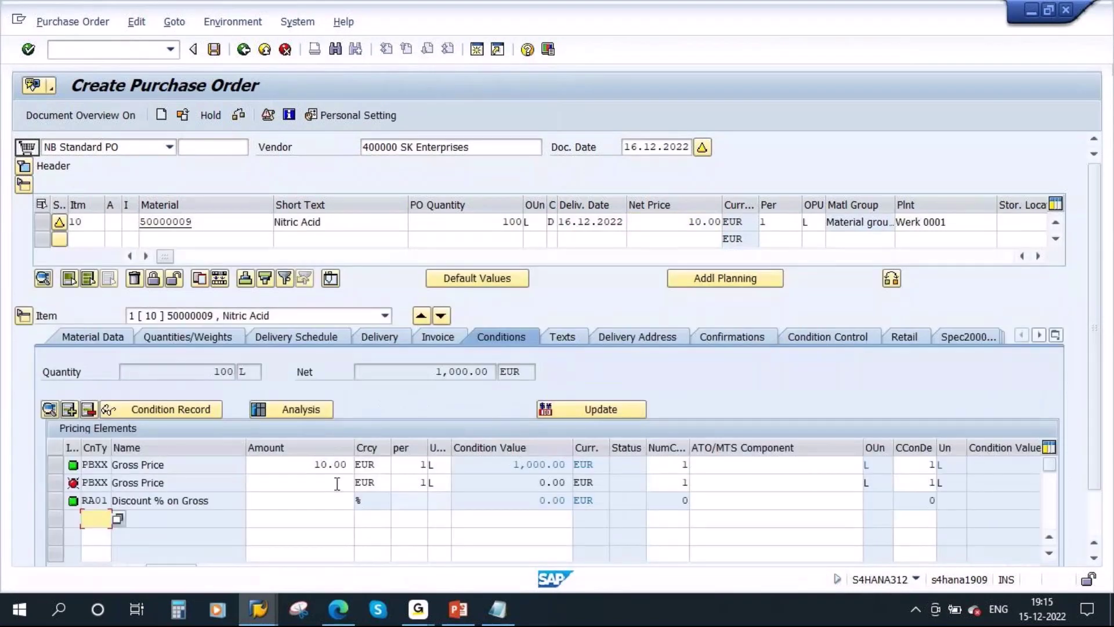
{"action": "double_click", "coordinate": [505, 466]}
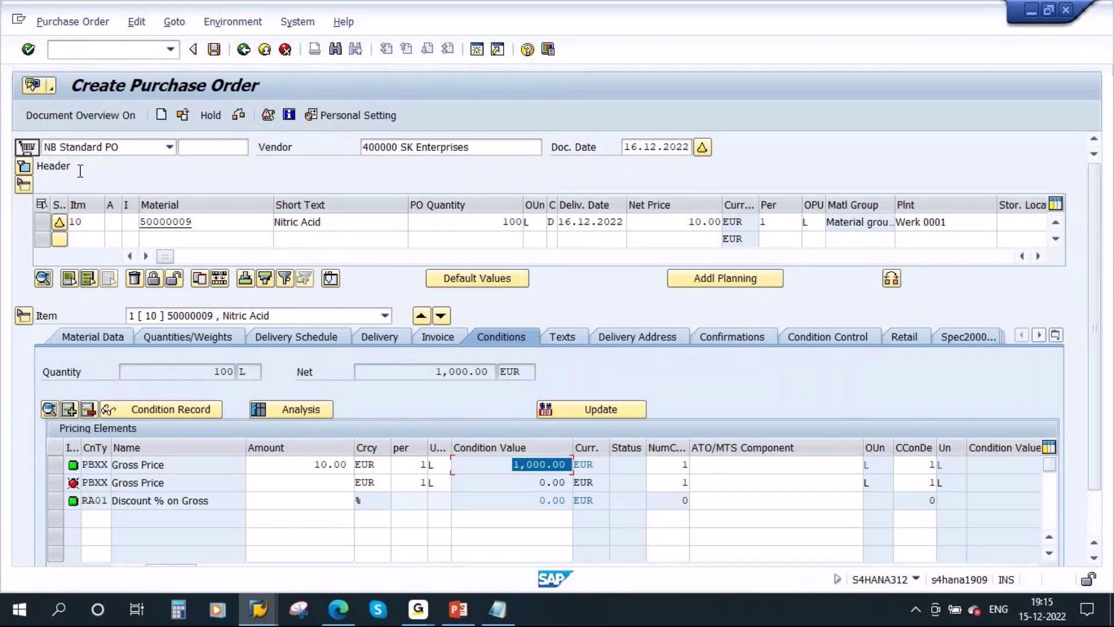
{"action": "left_click", "coordinate": [58, 168]}
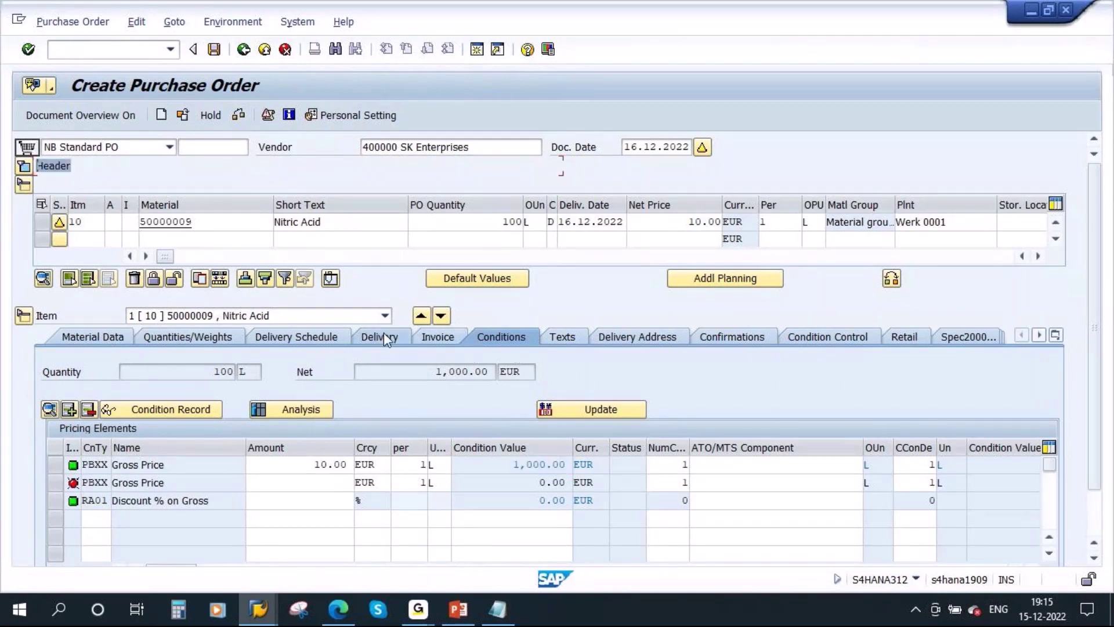
Look at the item's invoice down payment category options, then collapse the item detail area.
{"action": "left_click", "coordinate": [447, 335]}
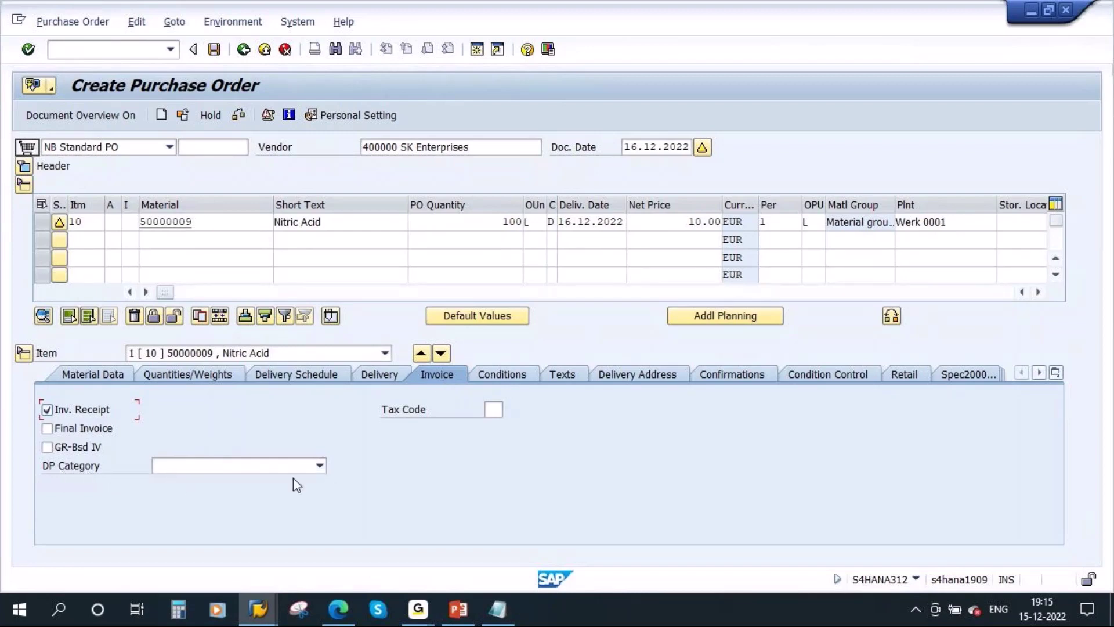
{"action": "left_click", "coordinate": [320, 466]}
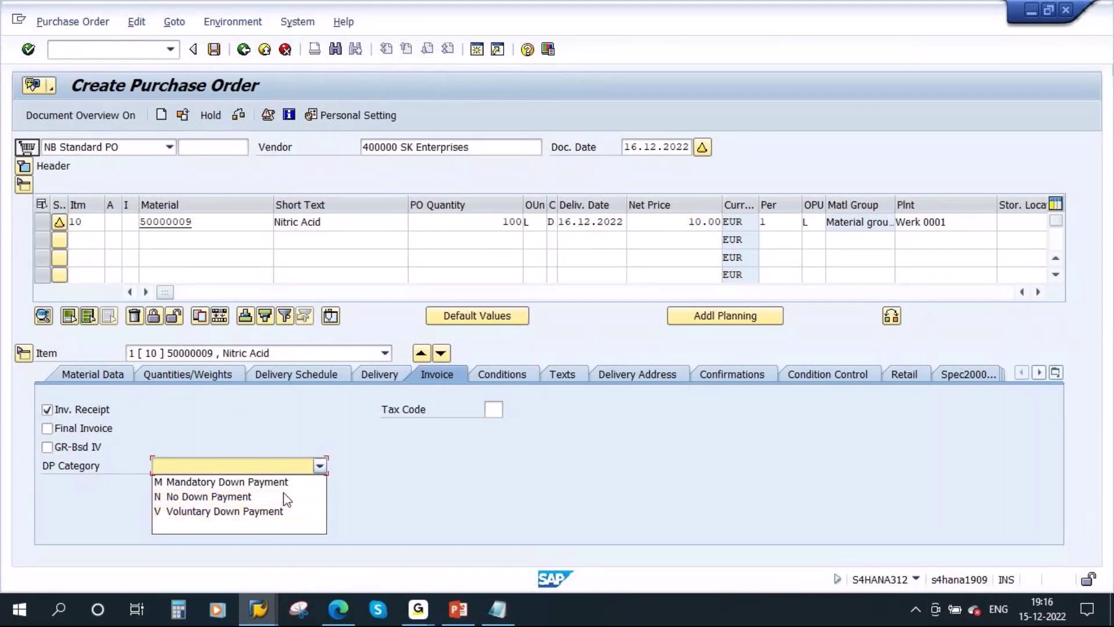
{"action": "left_click", "coordinate": [366, 402]}
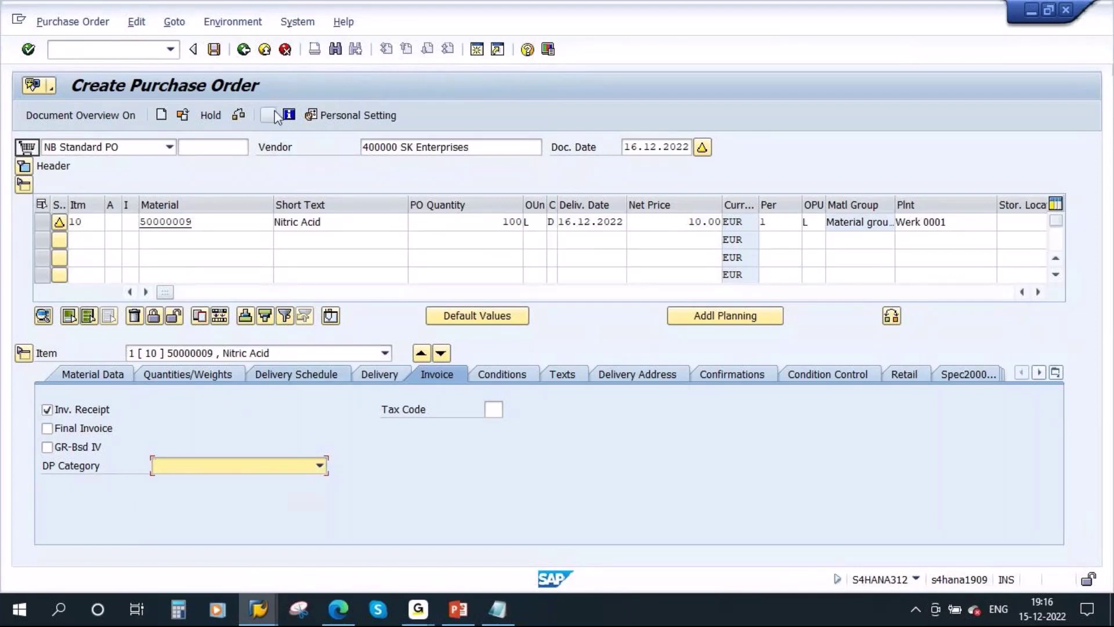
{"action": "left_click", "coordinate": [23, 354]}
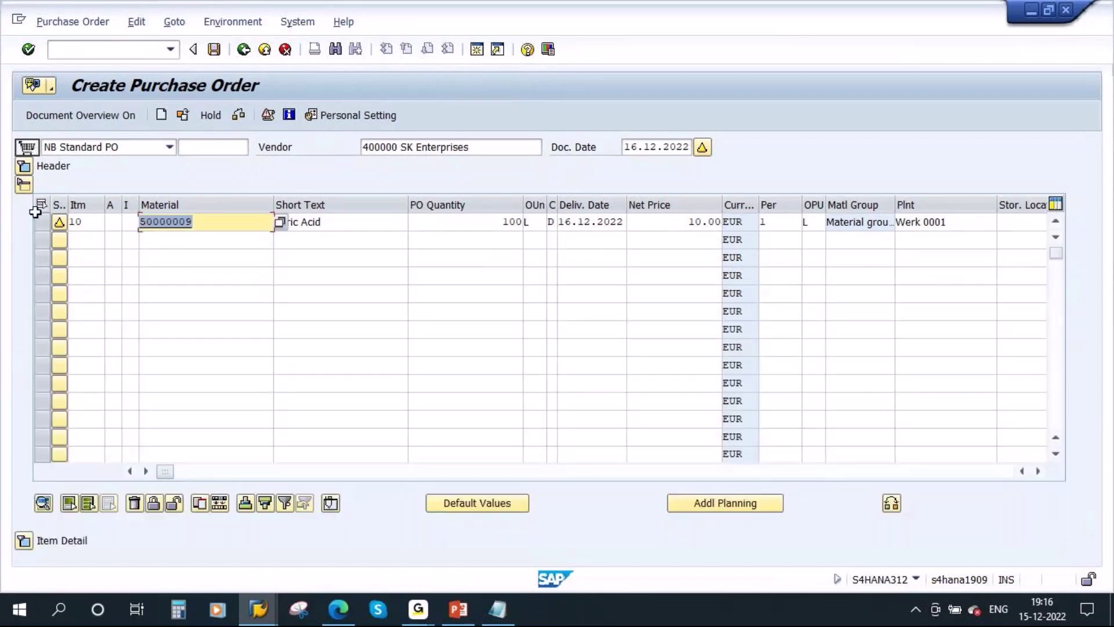
Set the header's Payment Processing DP Category to M Mandatory Down Payment.
{"action": "key", "text": "ctrl+F2"}
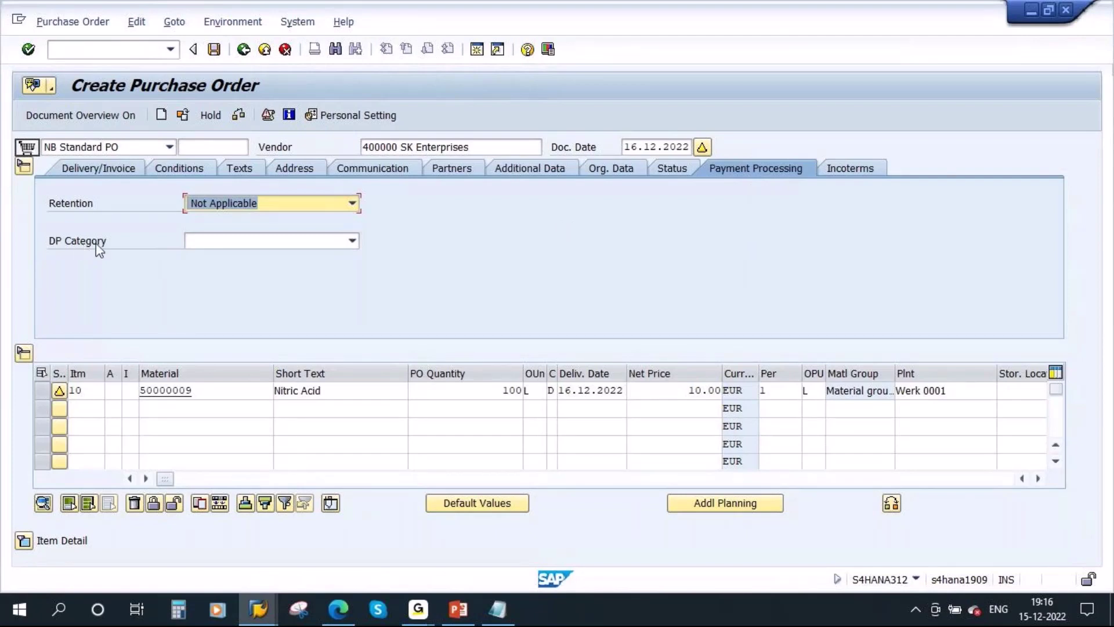
{"action": "left_click", "coordinate": [352, 240]}
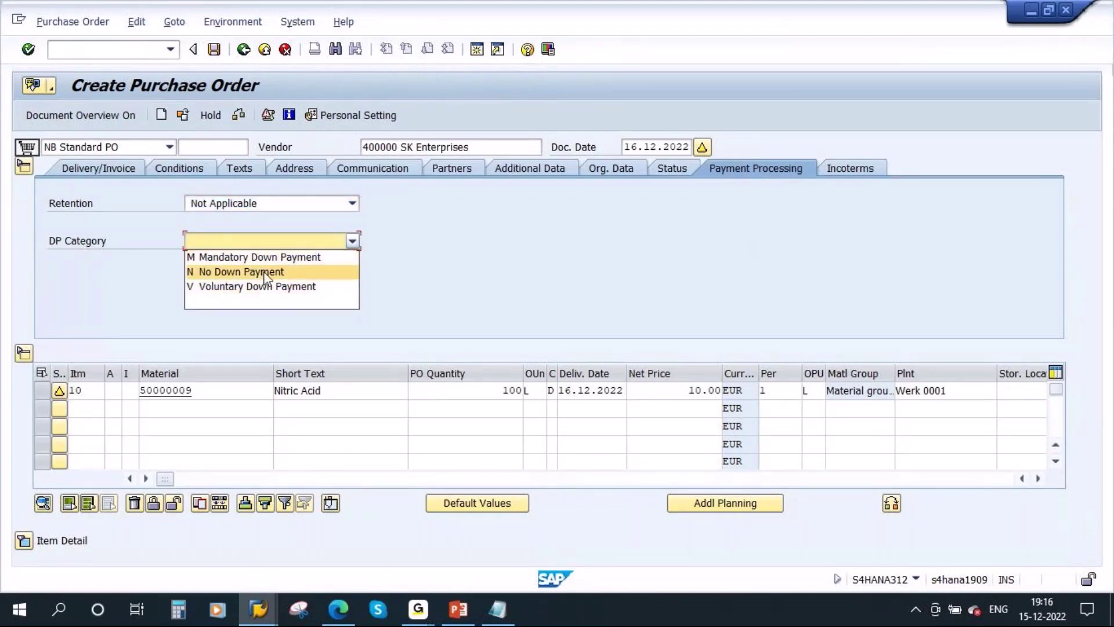
{"action": "left_click", "coordinate": [255, 248]}
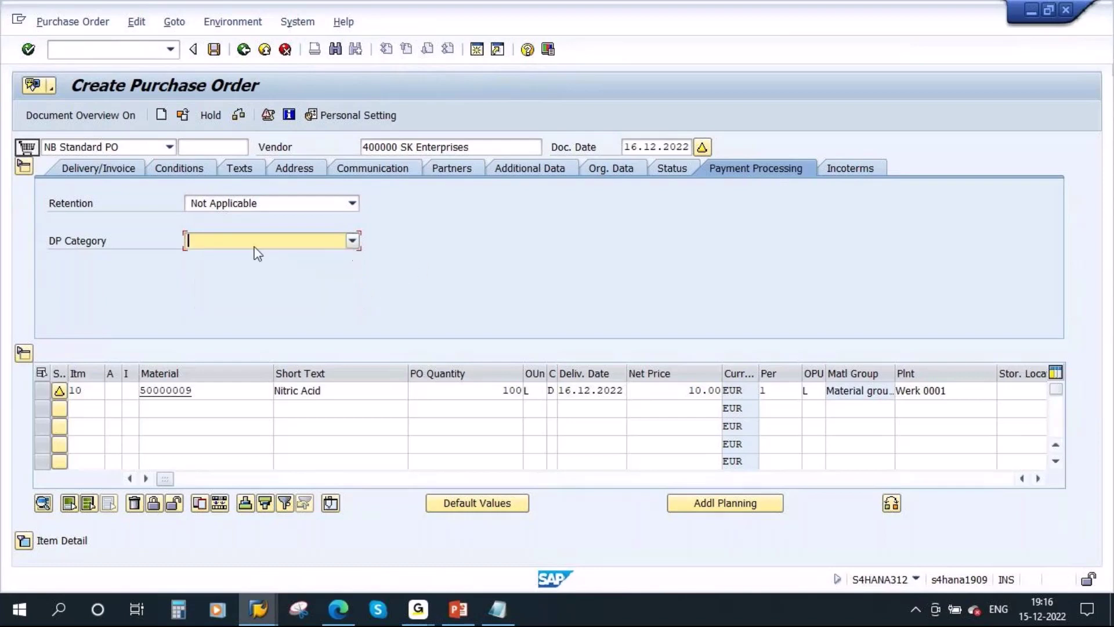
{"action": "left_click", "coordinate": [350, 244]}
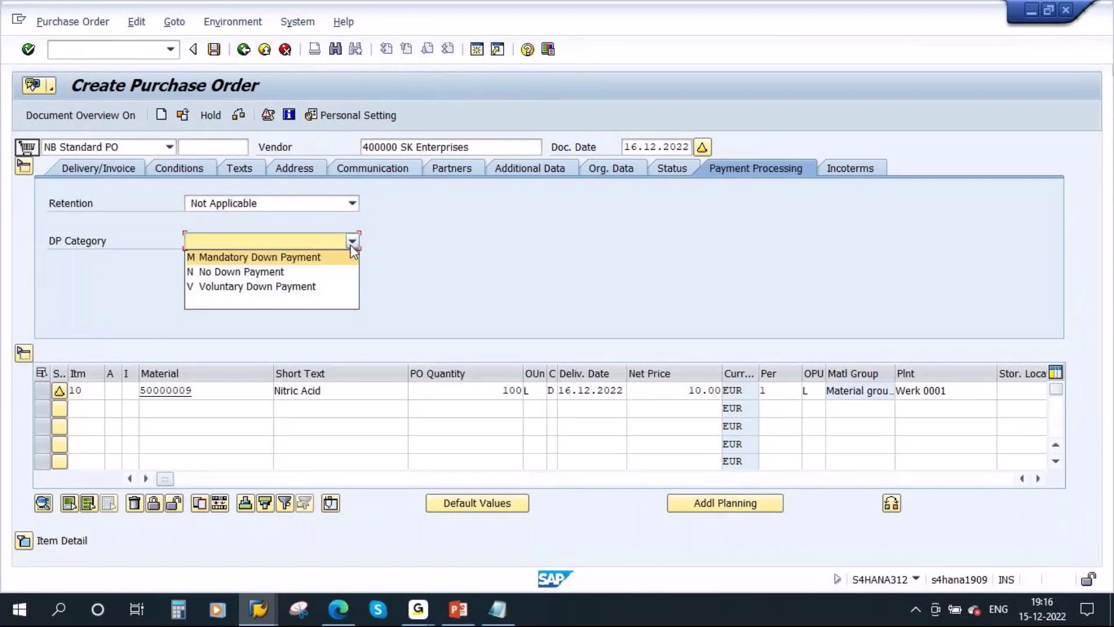
{"action": "left_click", "coordinate": [292, 259]}
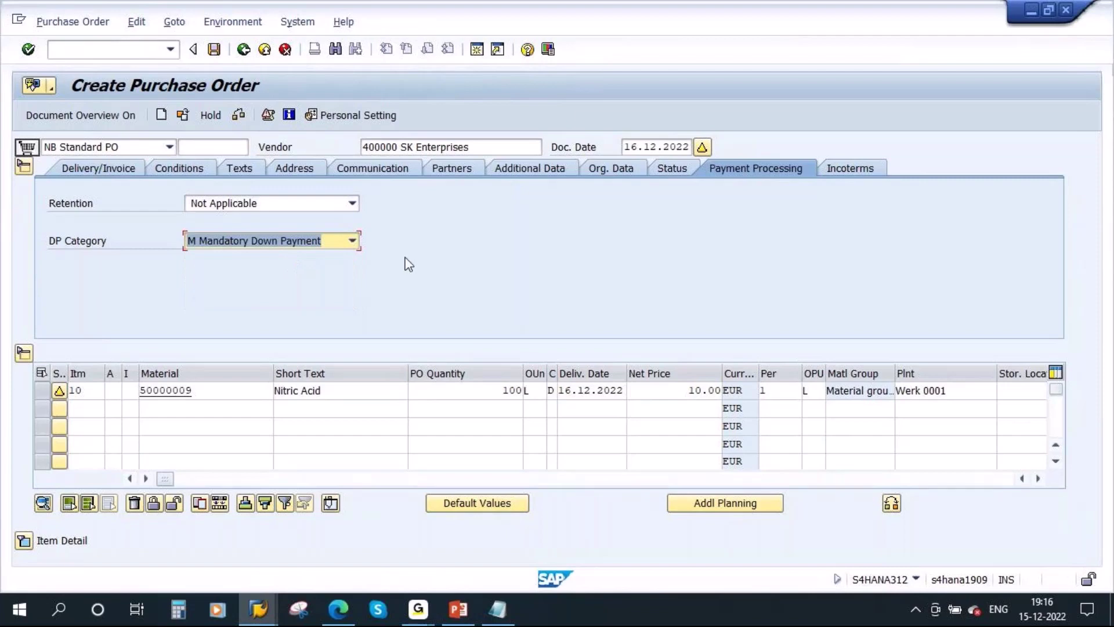
{"action": "left_click", "coordinate": [29, 49]}
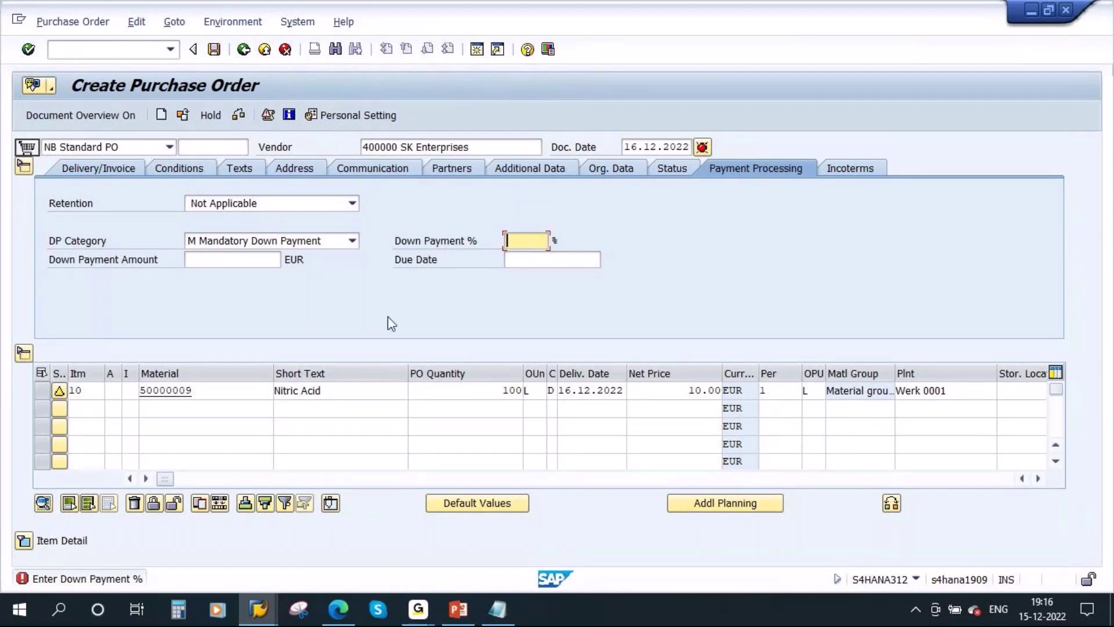
{"action": "left_click", "coordinate": [224, 261]}
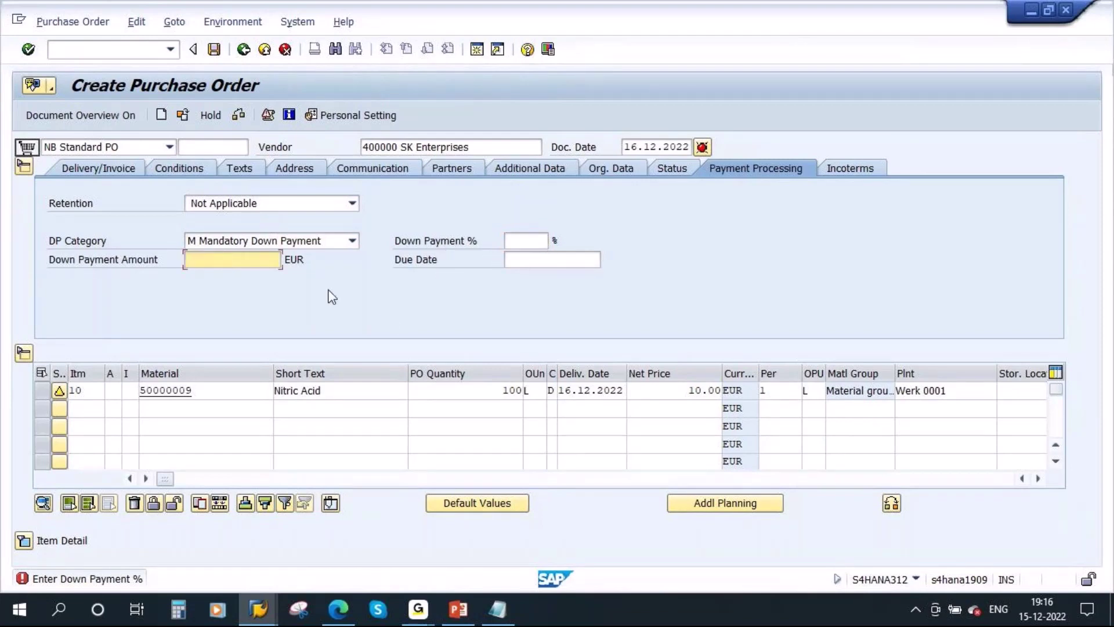
{"action": "left_click", "coordinate": [536, 262]}
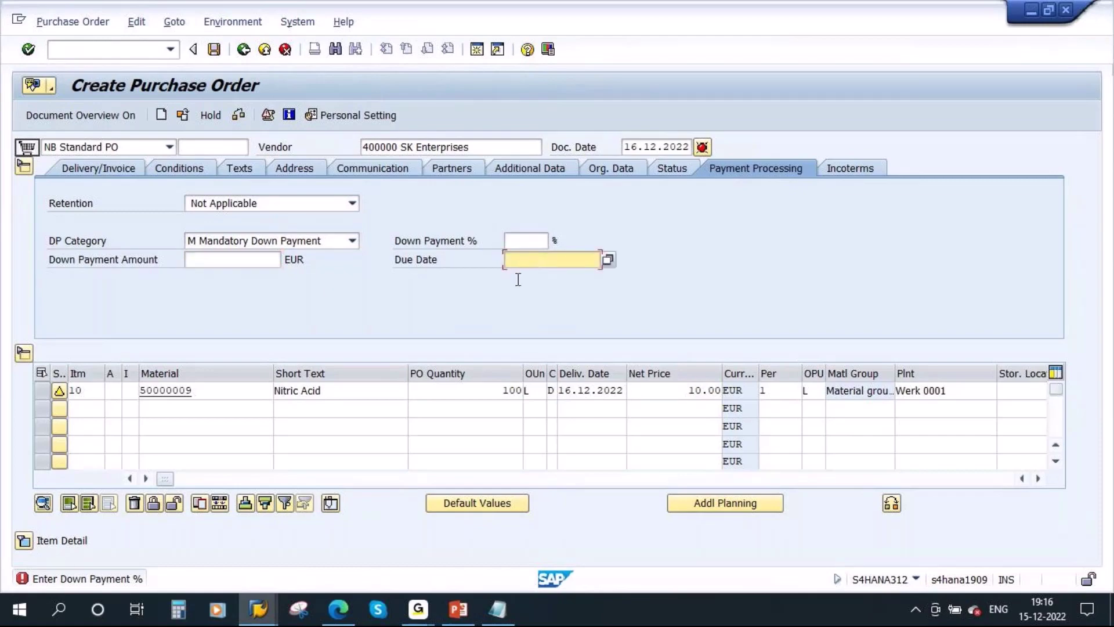
Show PowerPoint slide 4 explaining down payment percentage, amount and due date.
{"action": "left_click", "coordinate": [458, 609]}
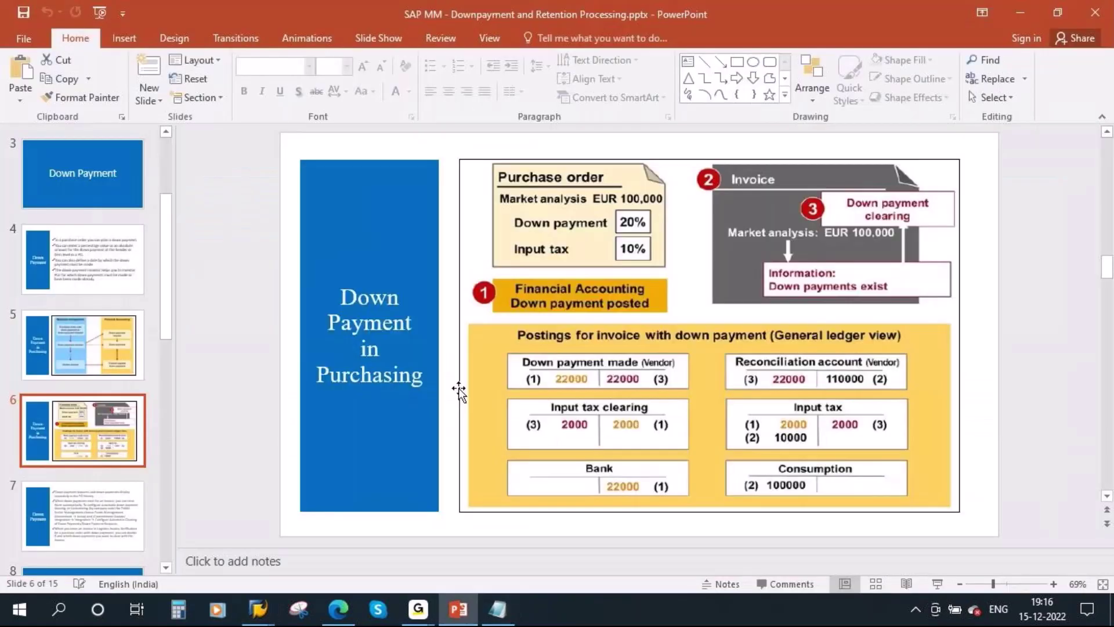
{"action": "left_click", "coordinate": [93, 267]}
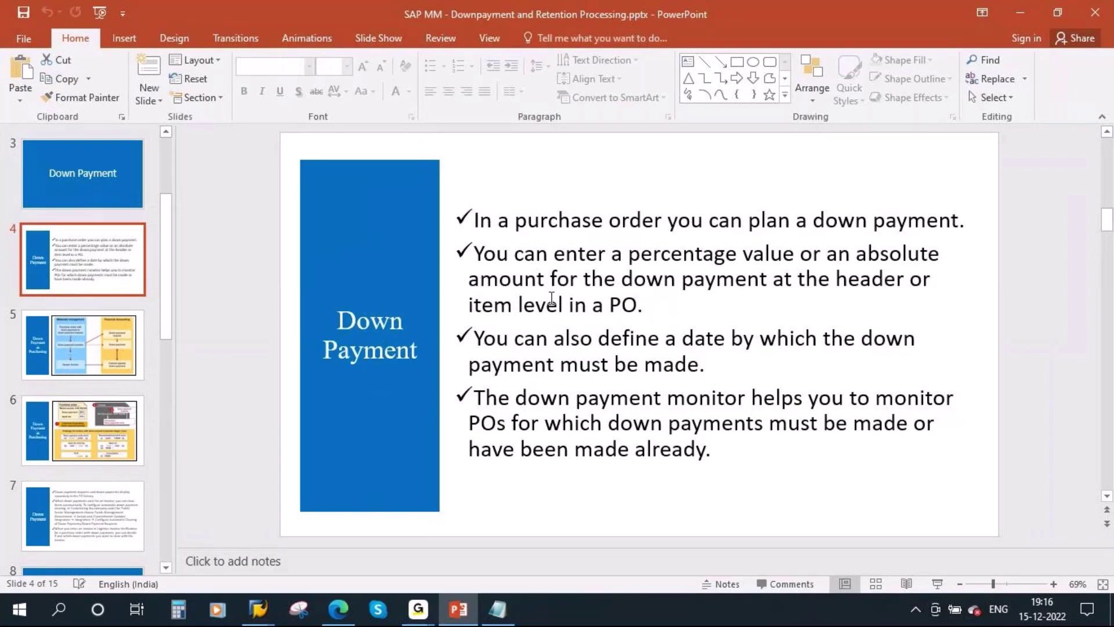
{"action": "left_click", "coordinate": [724, 316]}
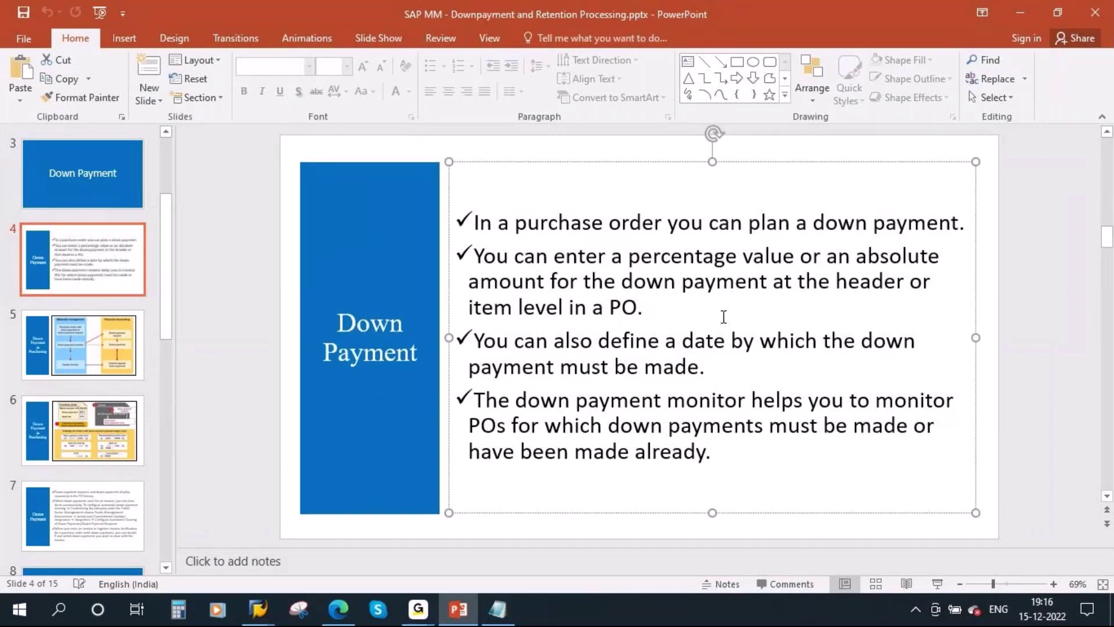
Enter a 10% down payment and check the purchase order.
{"action": "key", "text": "alt+Tab"}
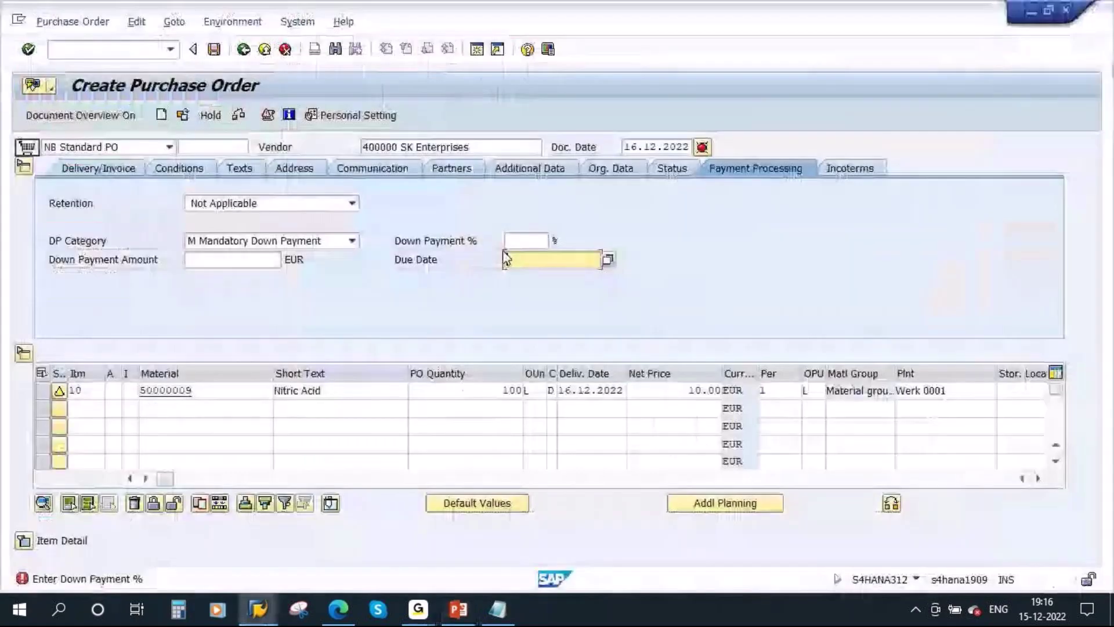
{"action": "type", "text": "10"}
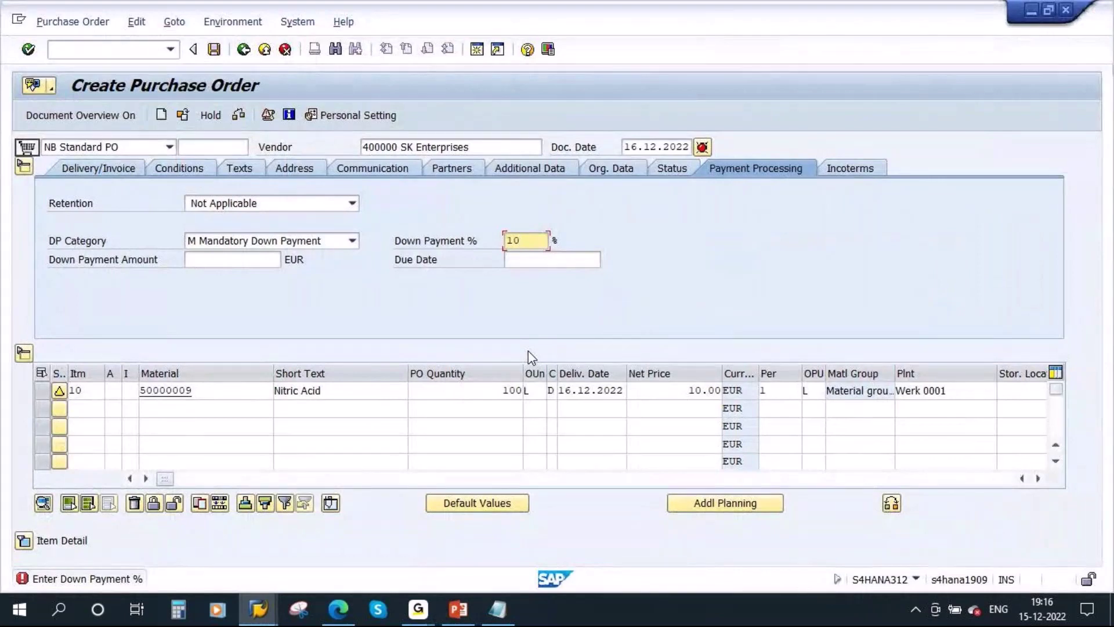
{"action": "key", "text": "Return"}
{"action": "left_click", "coordinate": [211, 259]}
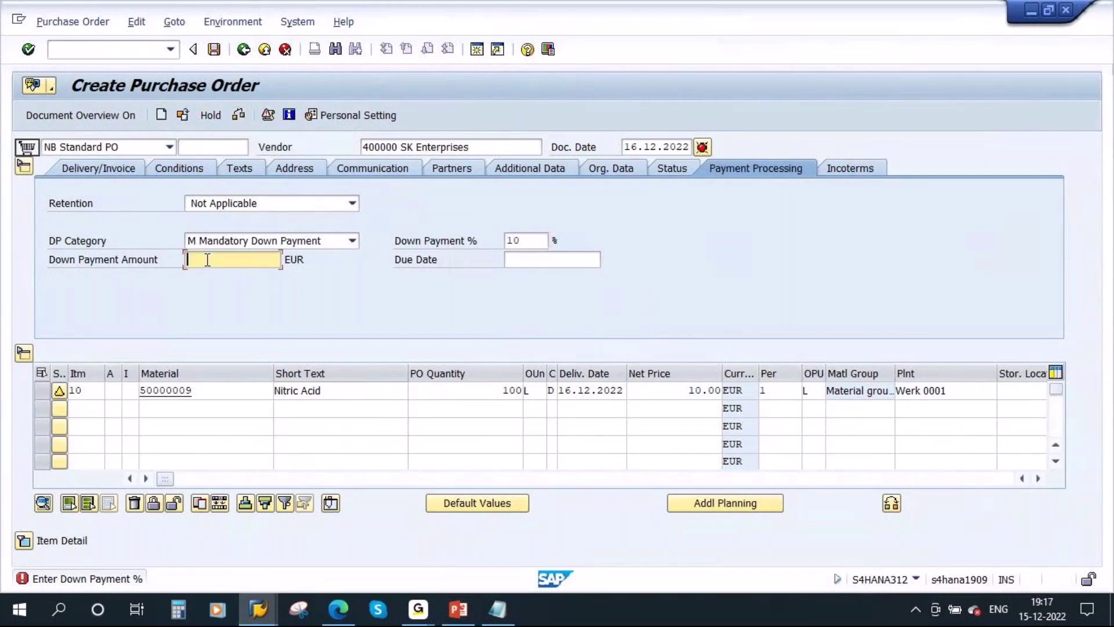
{"action": "left_click", "coordinate": [238, 114]}
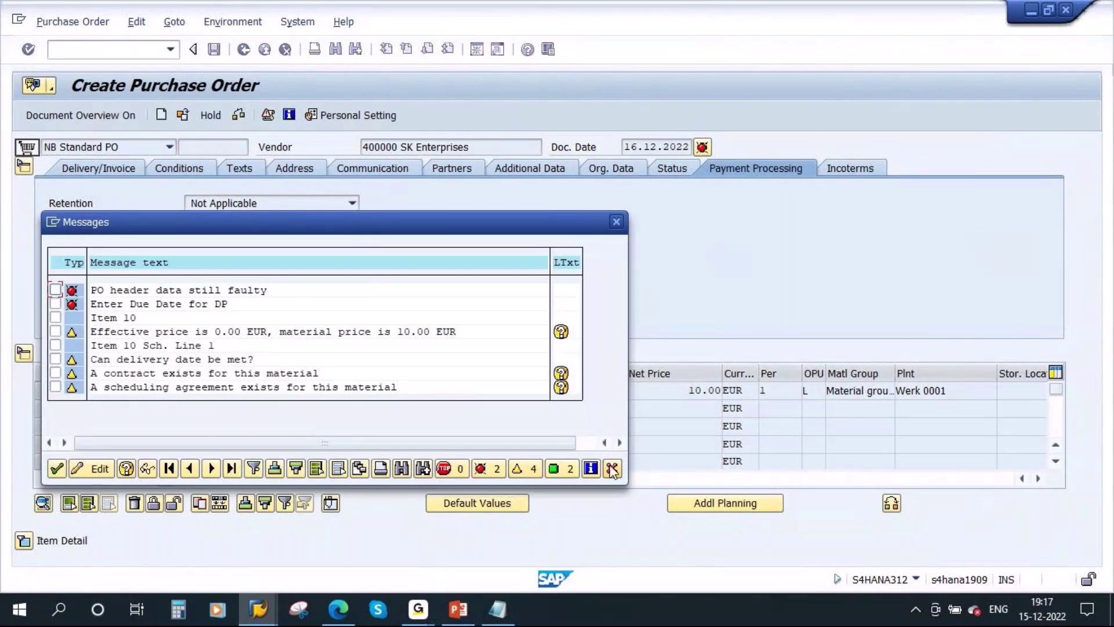
{"action": "left_click", "coordinate": [613, 469]}
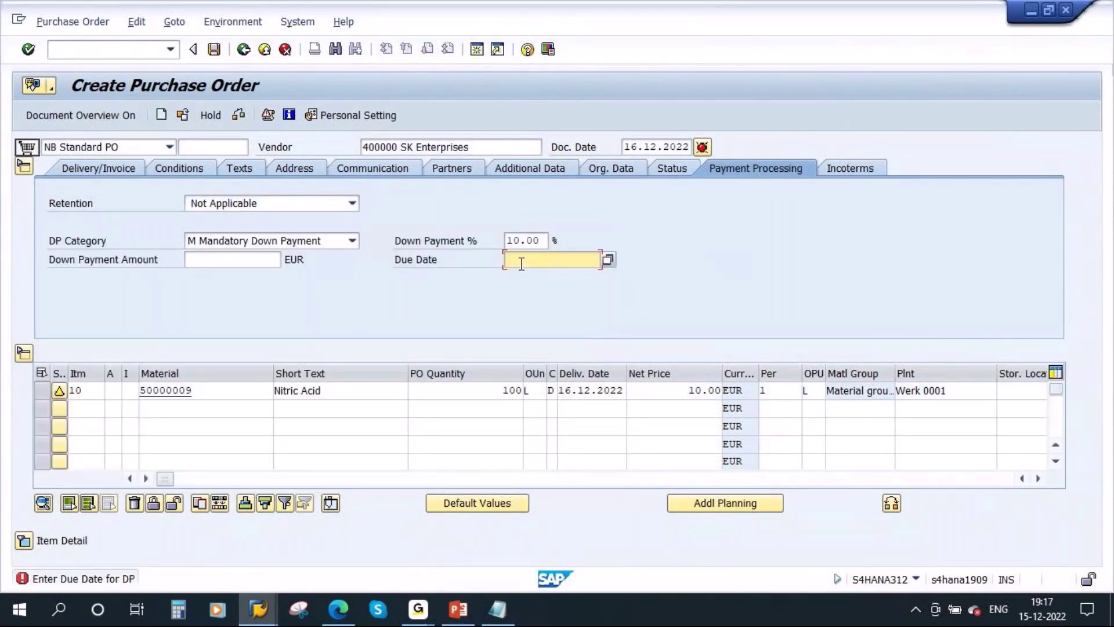
Change the item delivery date to 30.12.2022 and set the down payment due date to 25.12.2022.
{"action": "left_click", "coordinate": [557, 412]}
{"action": "key", "text": "Delete"}
{"action": "key", "text": "Delete"}
{"action": "type", "text": "30"}
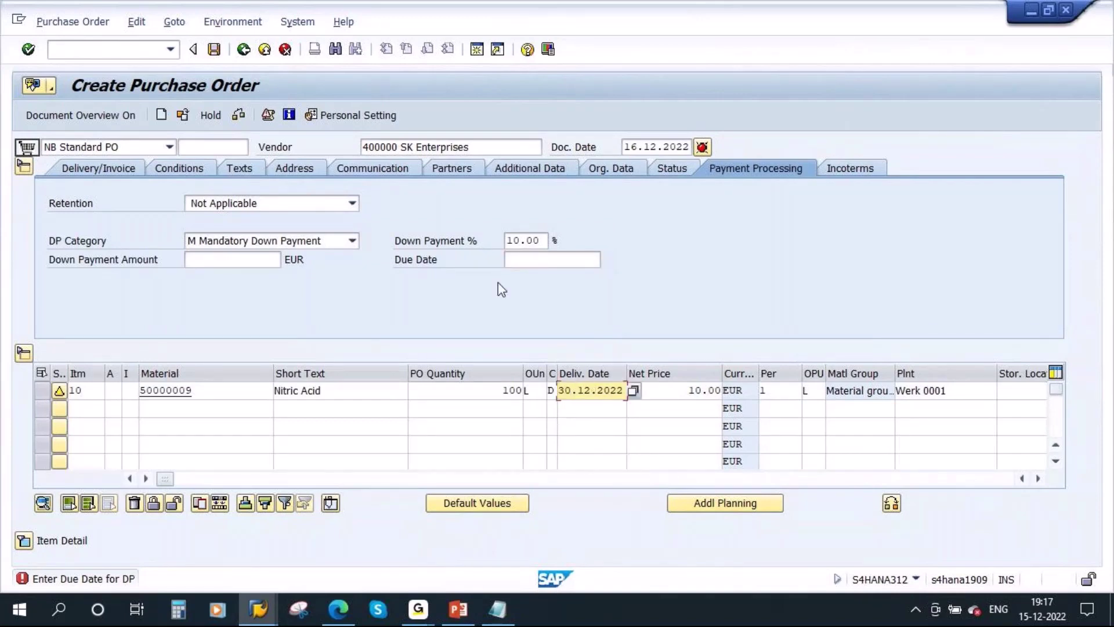
{"action": "key", "text": "Return"}
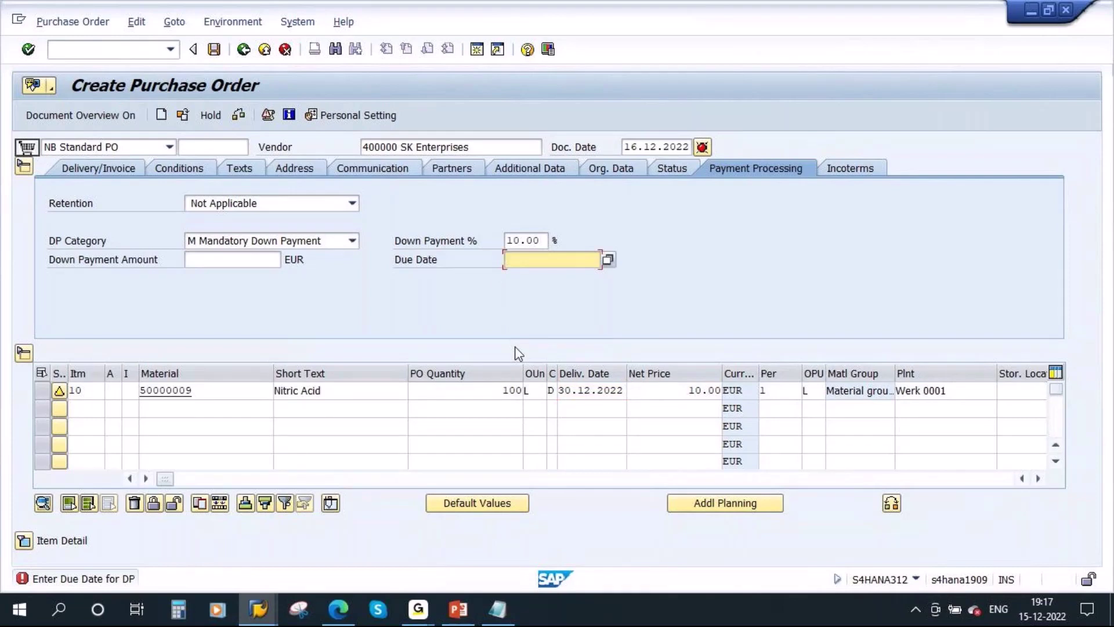
{"action": "type", "text": "25.12.2022"}
{"action": "key", "text": "Return"}
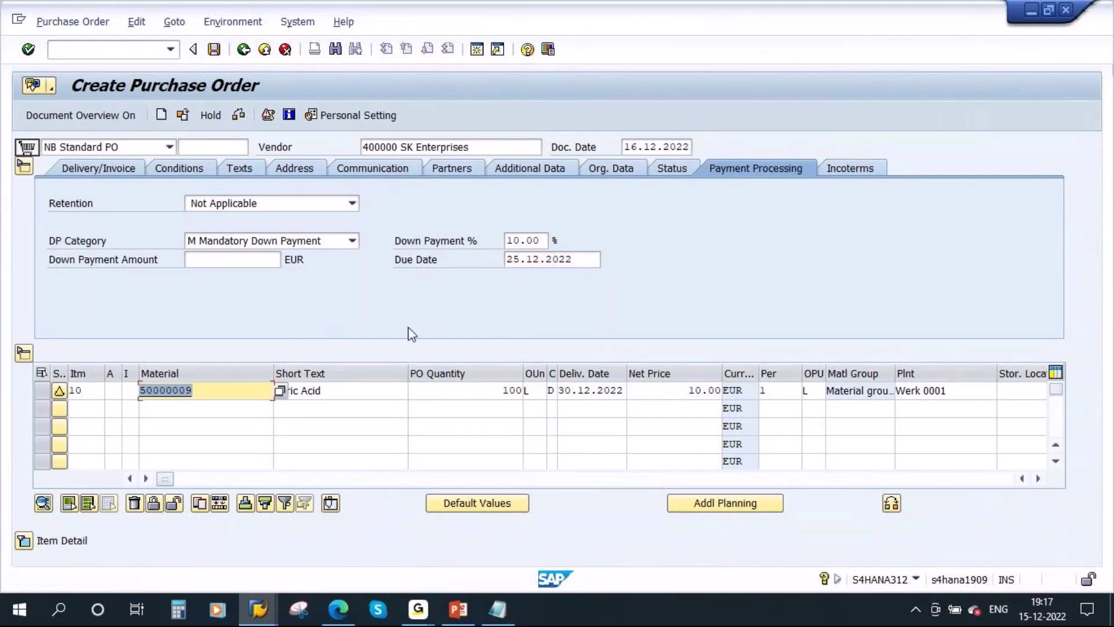
Check the order and review the 100.00 EUR amount and 10.00% percentage.
{"action": "left_click", "coordinate": [238, 116]}
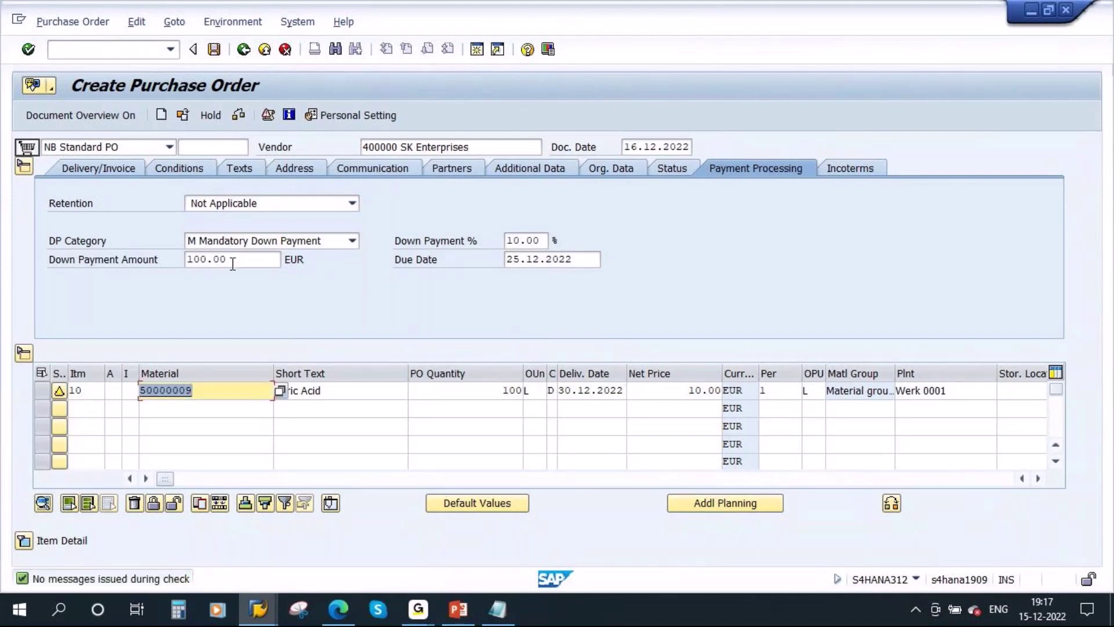
{"action": "left_click_drag", "start_coordinate": [234, 260], "coordinate": [141, 268]}
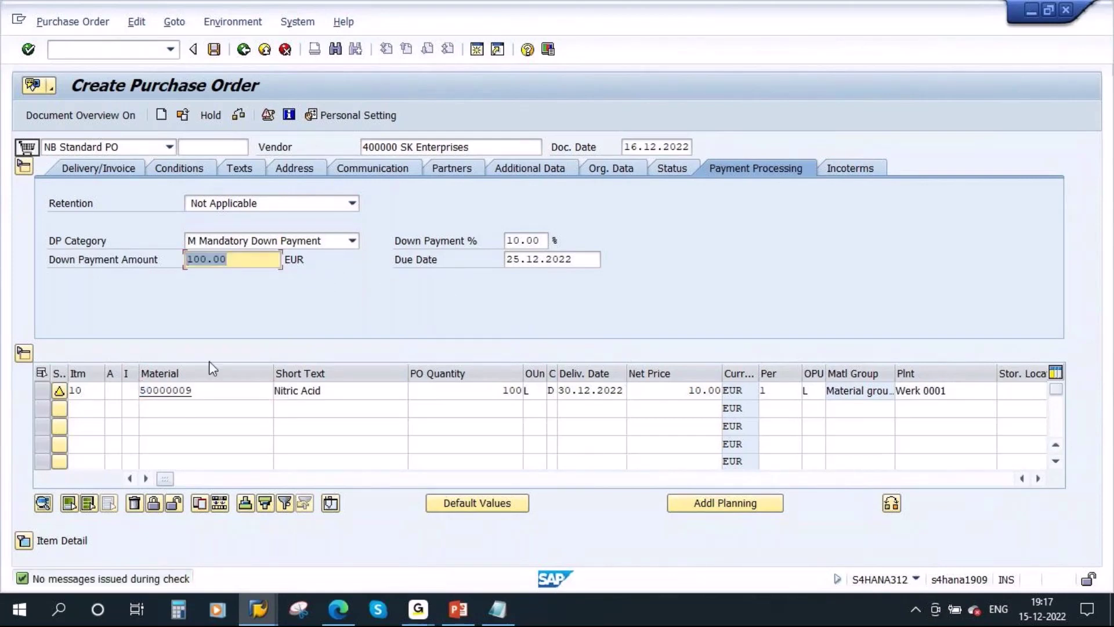
{"action": "left_click_drag", "start_coordinate": [542, 241], "coordinate": [505, 243]}
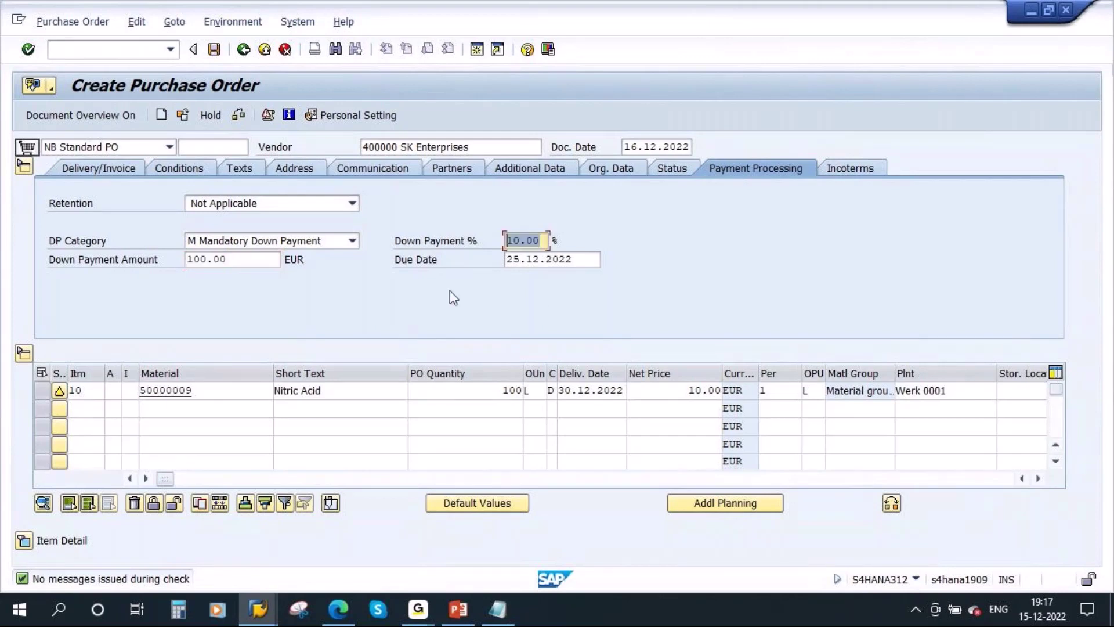
{"action": "left_click", "coordinate": [24, 541]}
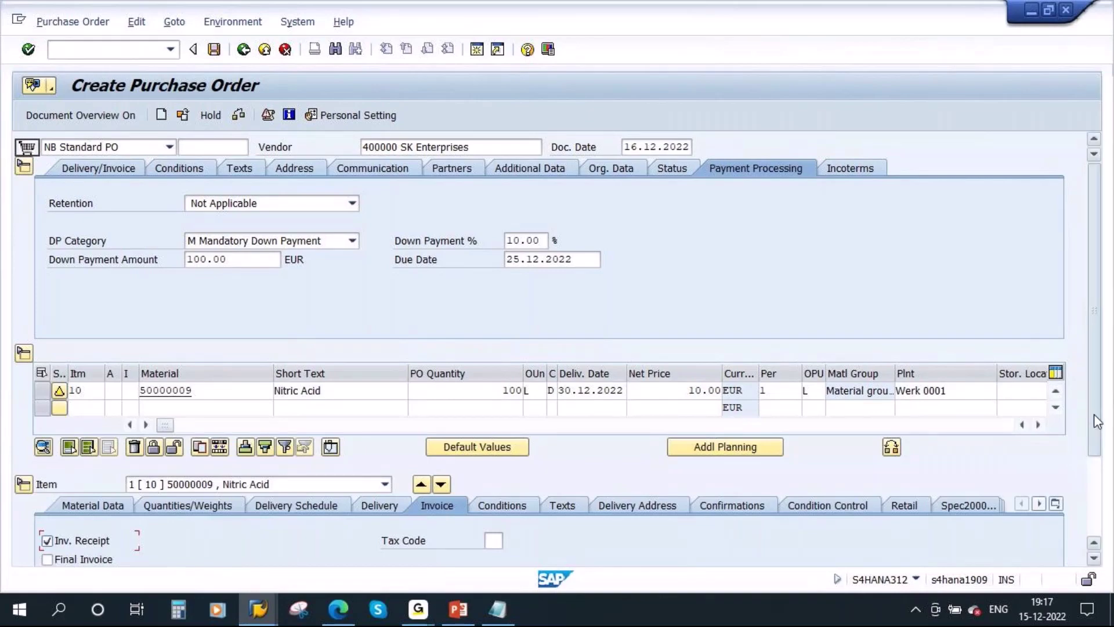
{"action": "left_click_drag", "start_coordinate": [1095, 414], "coordinate": [1092, 497]}
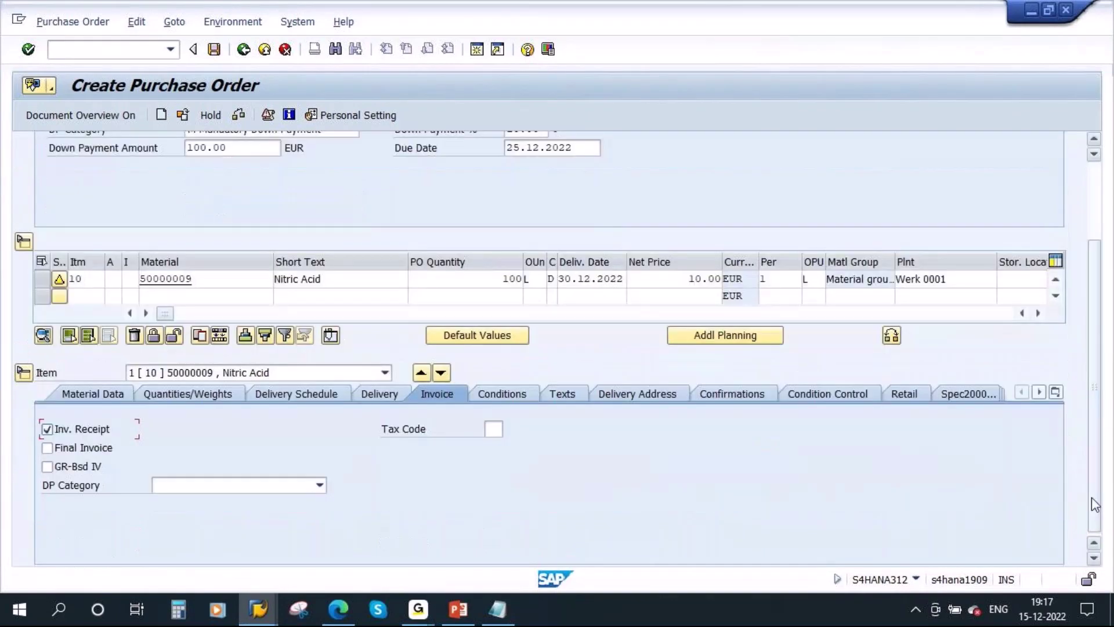
{"action": "left_click", "coordinate": [503, 394]}
{"action": "left_click_drag", "start_coordinate": [436, 376], "coordinate": [1103, 390]}
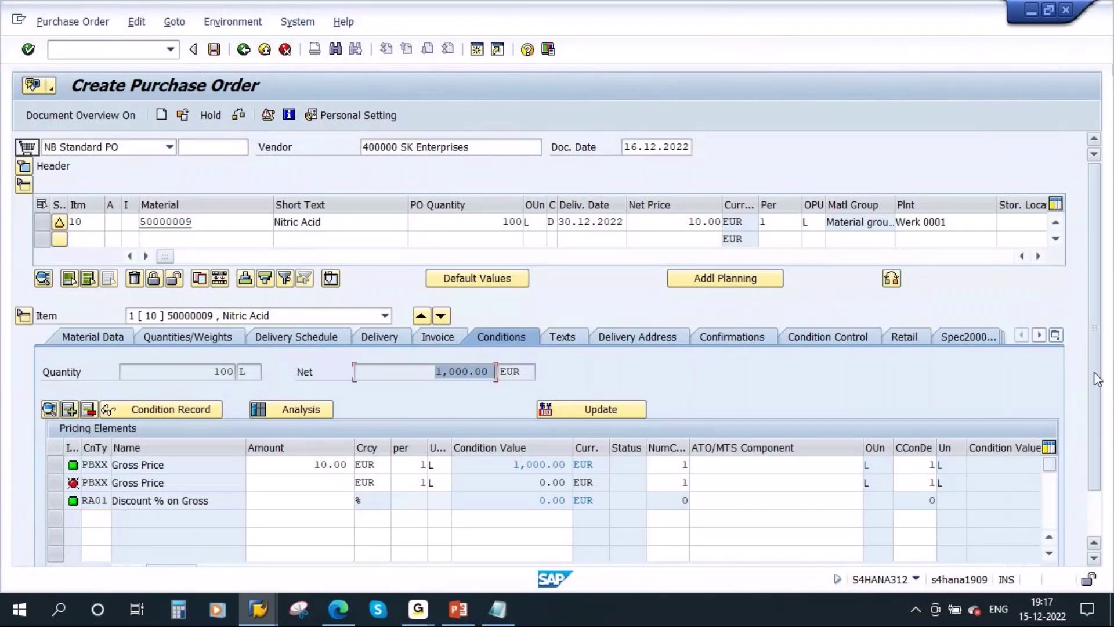
{"action": "left_click", "coordinate": [24, 168]}
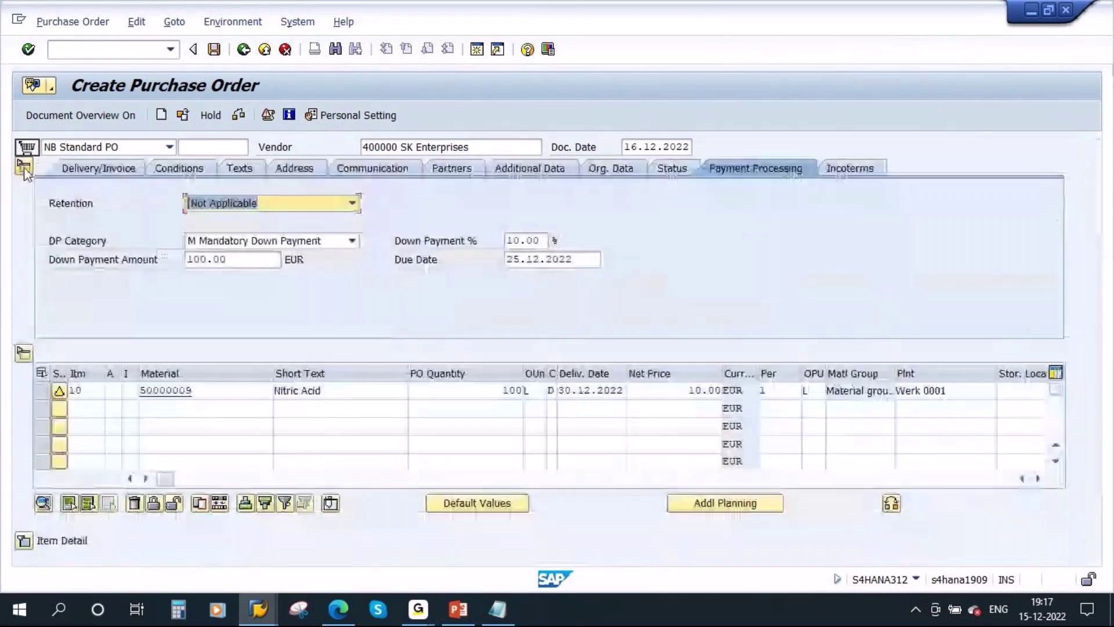
{"action": "left_click", "coordinate": [232, 260]}
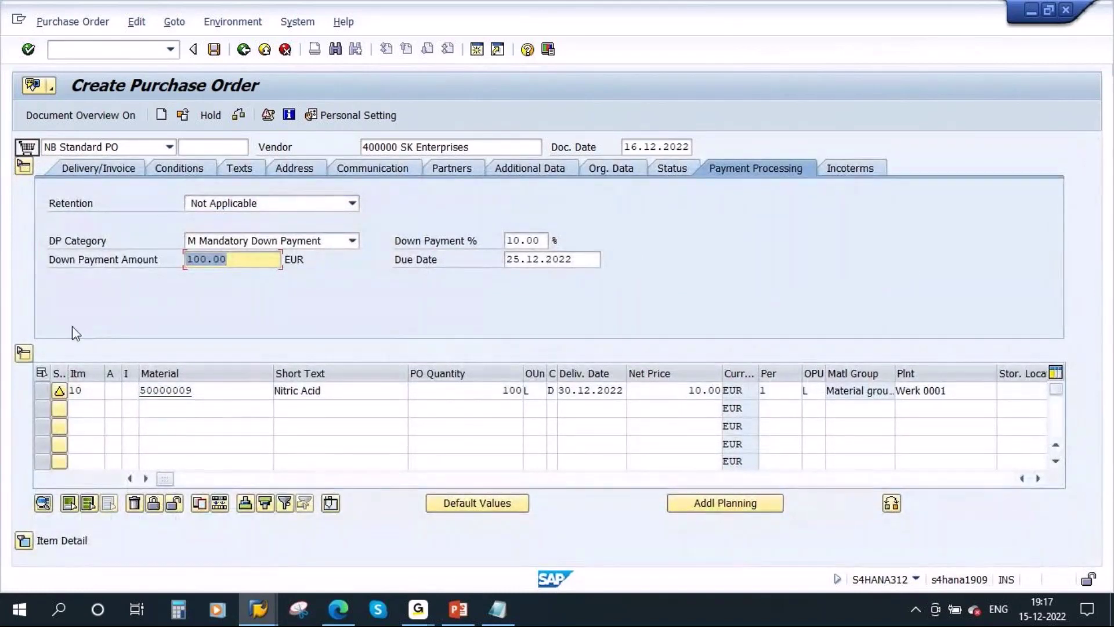
Discard the current order with /n and start a new one via ME21N.
{"action": "left_click", "coordinate": [67, 50]}
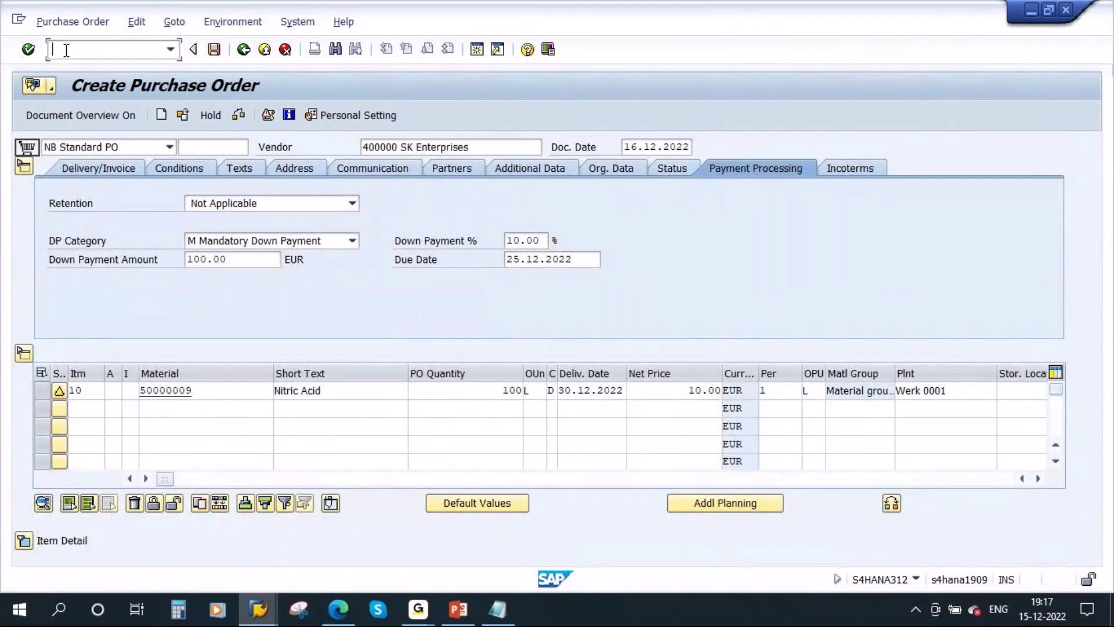
{"action": "type", "text": "/n"}
{"action": "key", "text": "Return"}
{"action": "type", "text": "ME21N"}
{"action": "key", "text": "Return"}
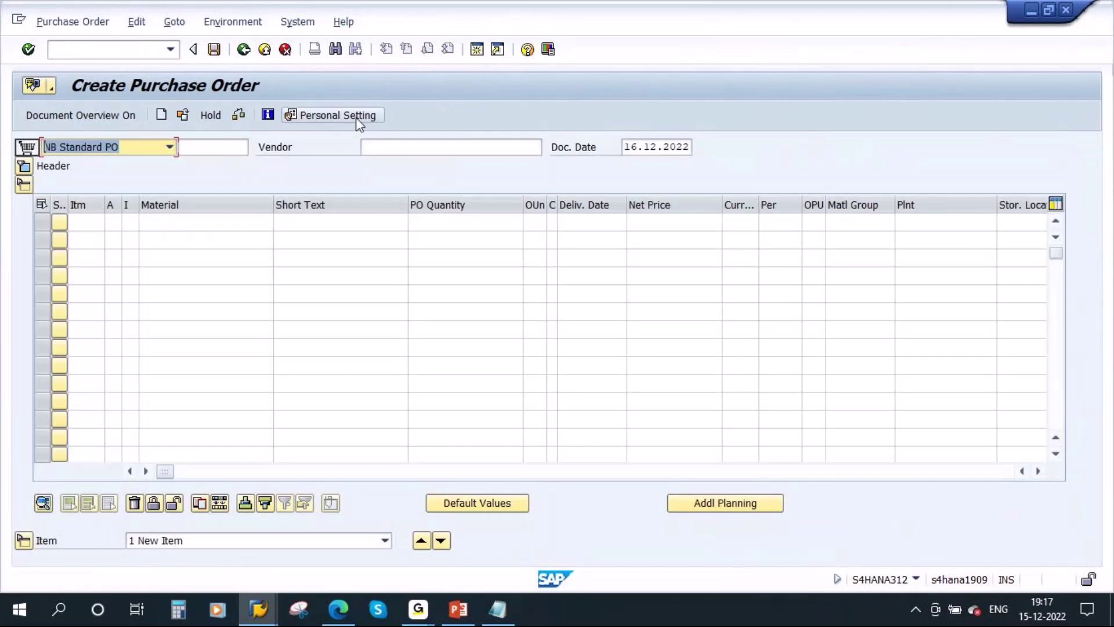
Enter vendor 400000 with material 50000009, quantity 100, plant 0001, and expand the header.
{"action": "left_click", "coordinate": [365, 147]}
{"action": "type", "text": "400000"}
{"action": "left_click", "coordinate": [168, 221]}
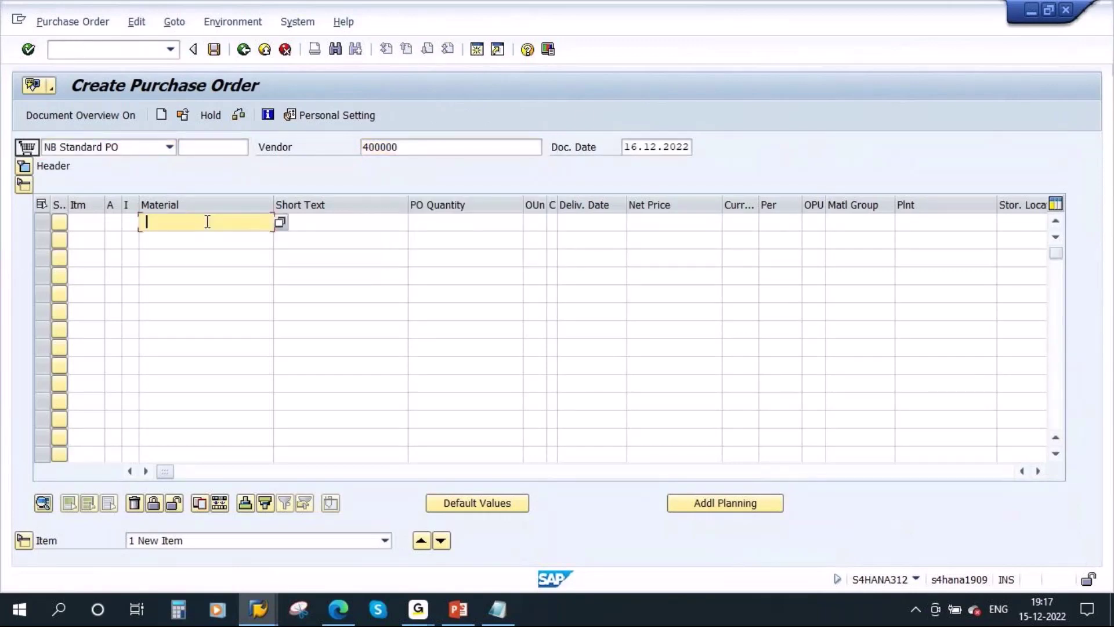
{"action": "left_click", "coordinate": [165, 235]}
{"action": "left_click", "coordinate": [502, 221]}
{"action": "left_click", "coordinate": [502, 236]}
{"action": "left_click", "coordinate": [911, 222]}
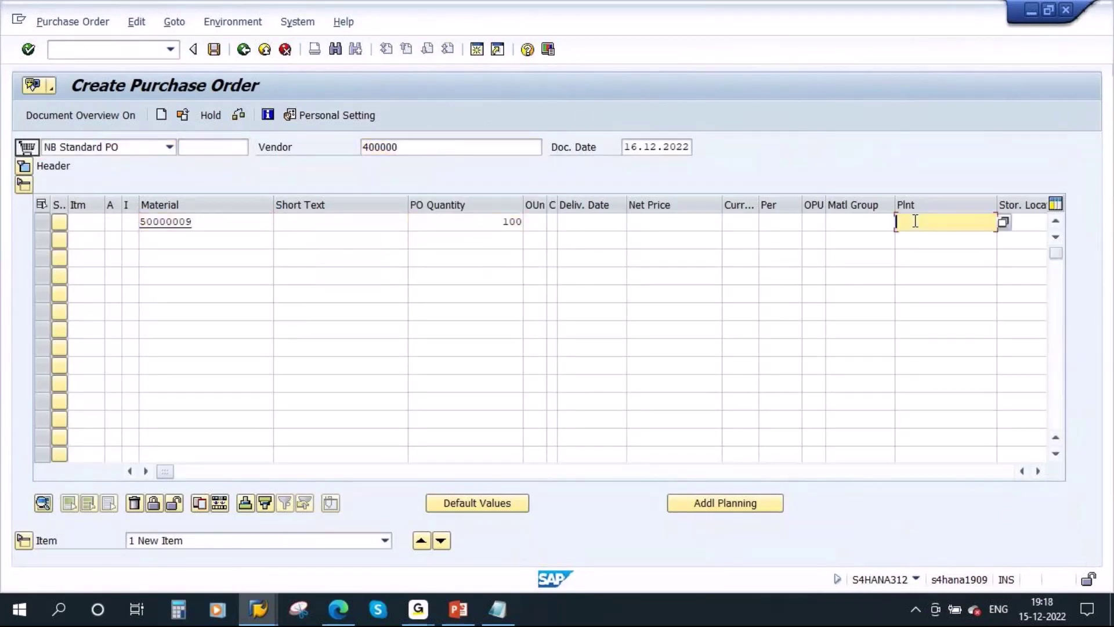
{"action": "left_click", "coordinate": [925, 239]}
{"action": "key", "text": "Return"}
{"action": "left_click", "coordinate": [24, 166]}
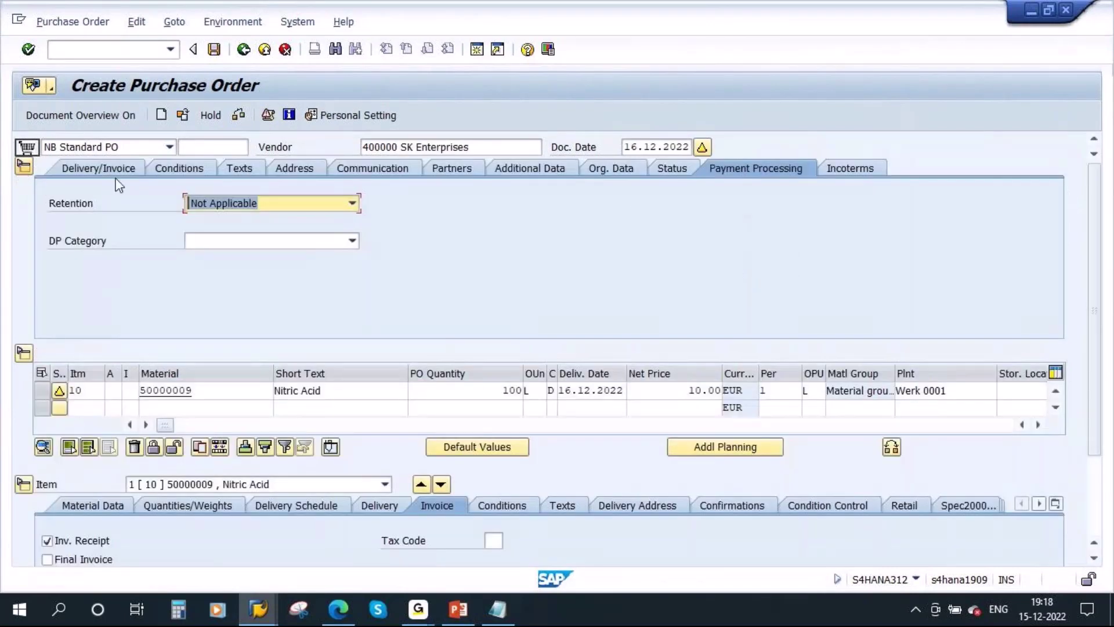
{"action": "left_click", "coordinate": [355, 241]}
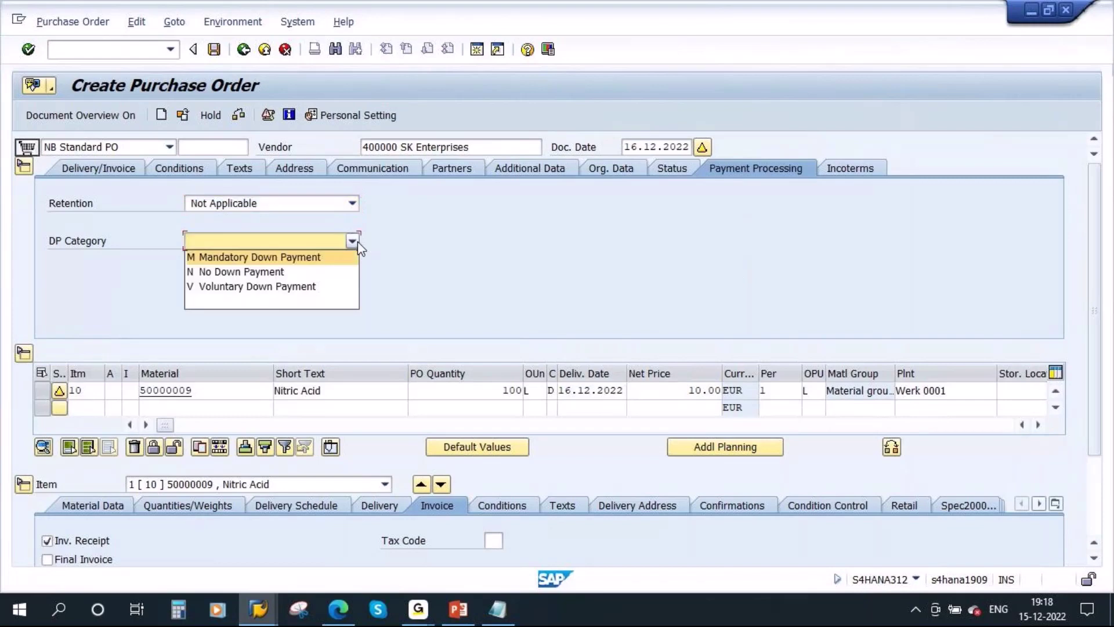
Choose Mandatory Down Payment with due date 25.12.2022 and amount 100 EUR.
{"action": "left_click", "coordinate": [277, 260]}
{"action": "left_click", "coordinate": [30, 51]}
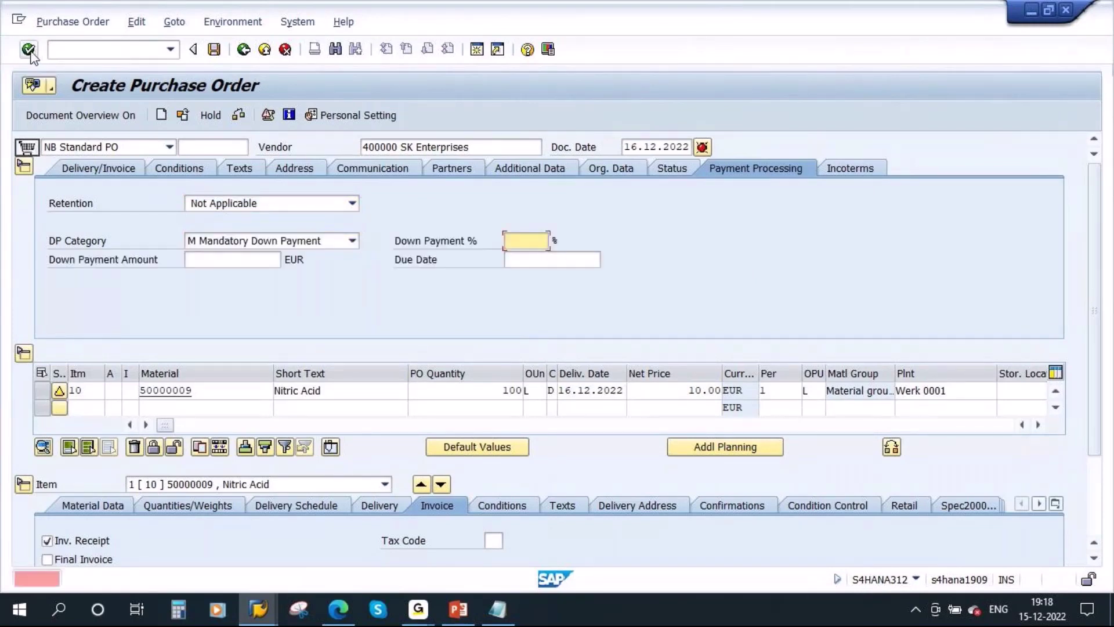
{"action": "left_click", "coordinate": [526, 260]}
{"action": "type", "text": "25.12.2022"}
{"action": "left_click", "coordinate": [206, 260]}
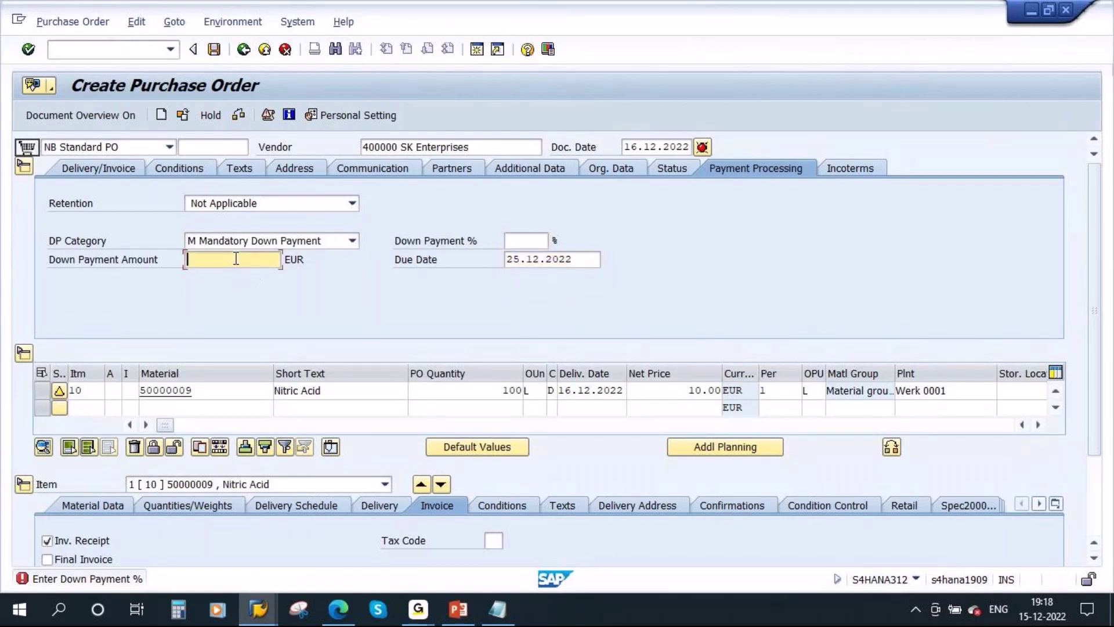
{"action": "type", "text": "100"}
{"action": "key", "text": "Return"}
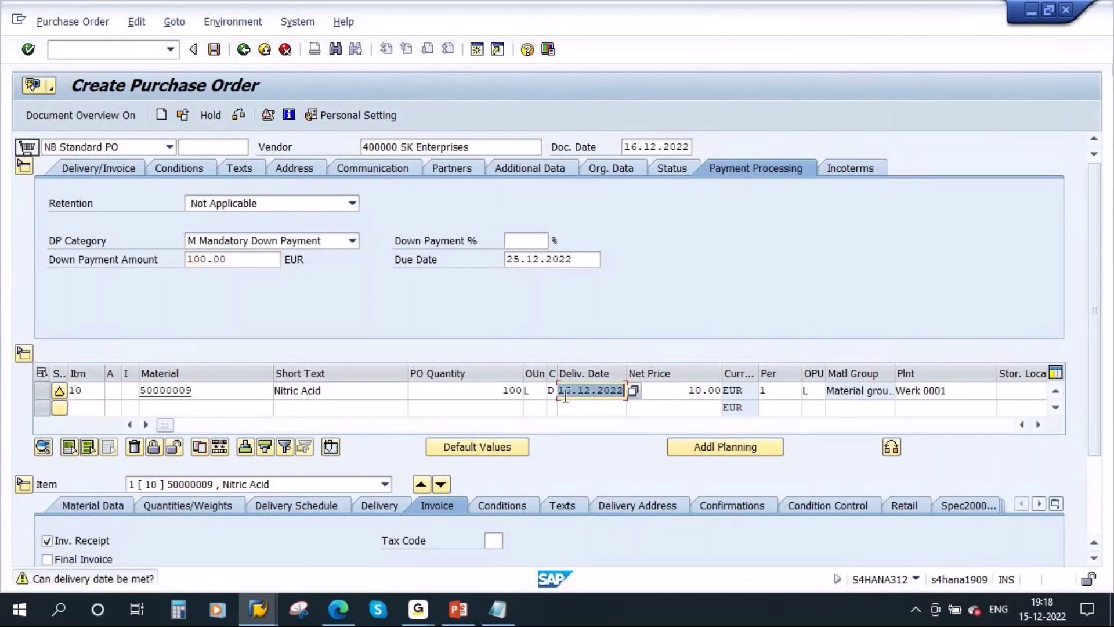
Change the item's delivery date to 30.12.2022.
{"action": "key", "text": "Home"}
{"action": "key", "text": "shift+Right"}
{"action": "key", "text": "shift+Right"}
{"action": "type", "text": "30"}
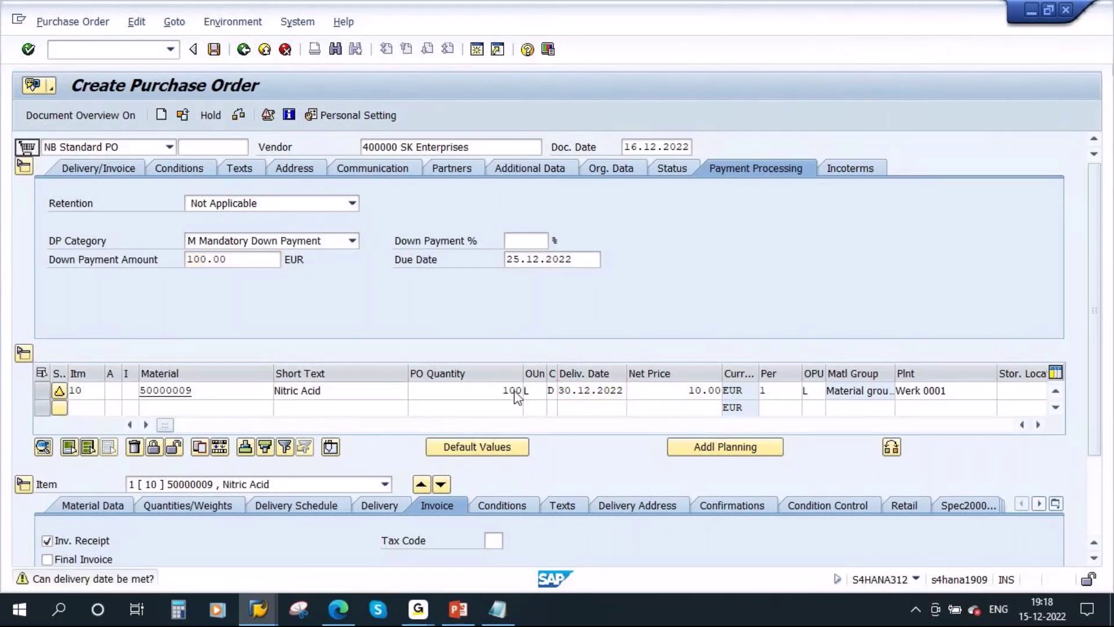
{"action": "key", "text": "Return"}
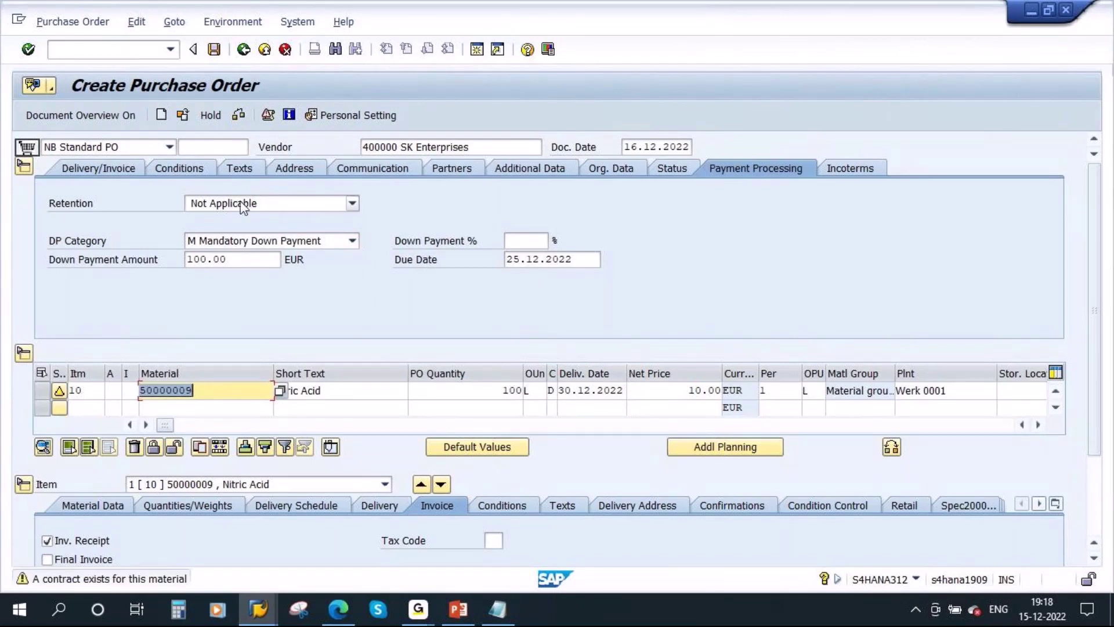
{"action": "left_click", "coordinate": [214, 50]}
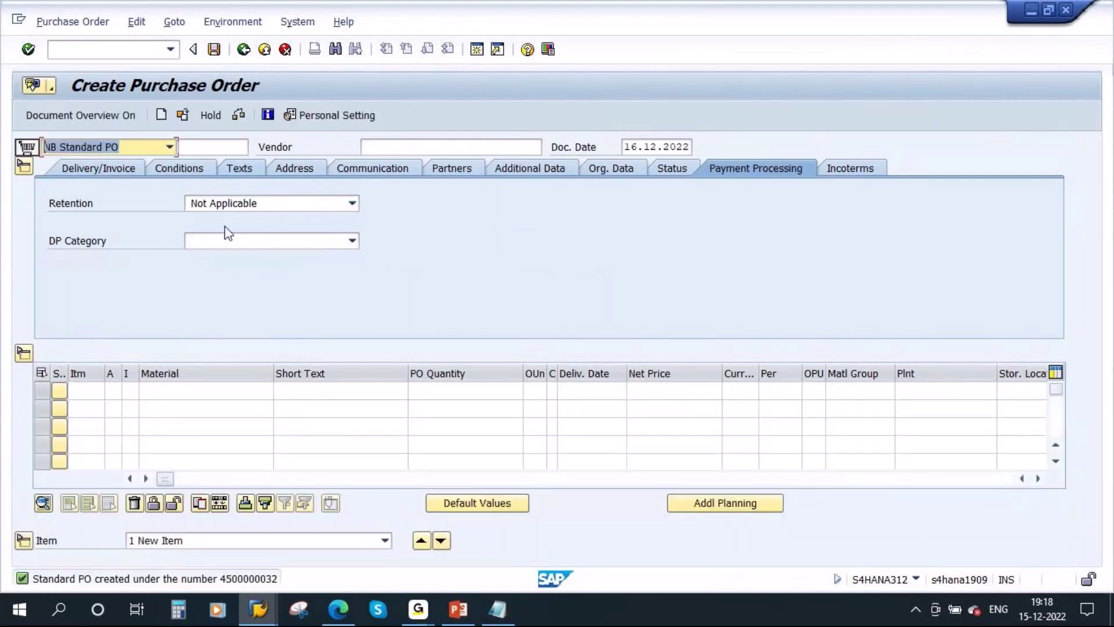
{"action": "left_click", "coordinate": [182, 115]}
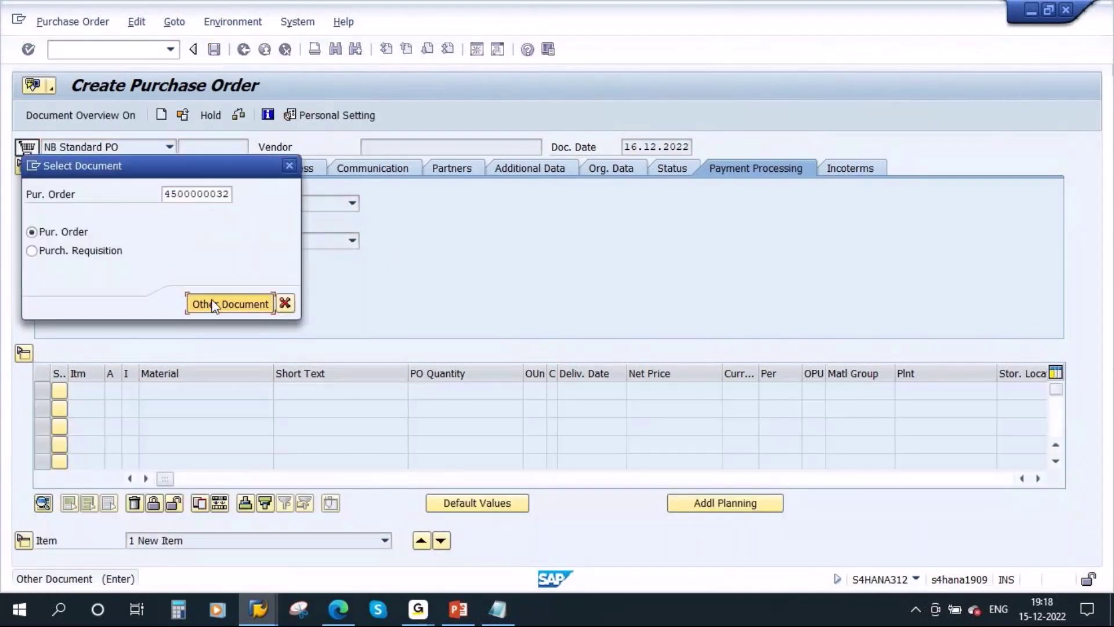
{"action": "left_click", "coordinate": [215, 306]}
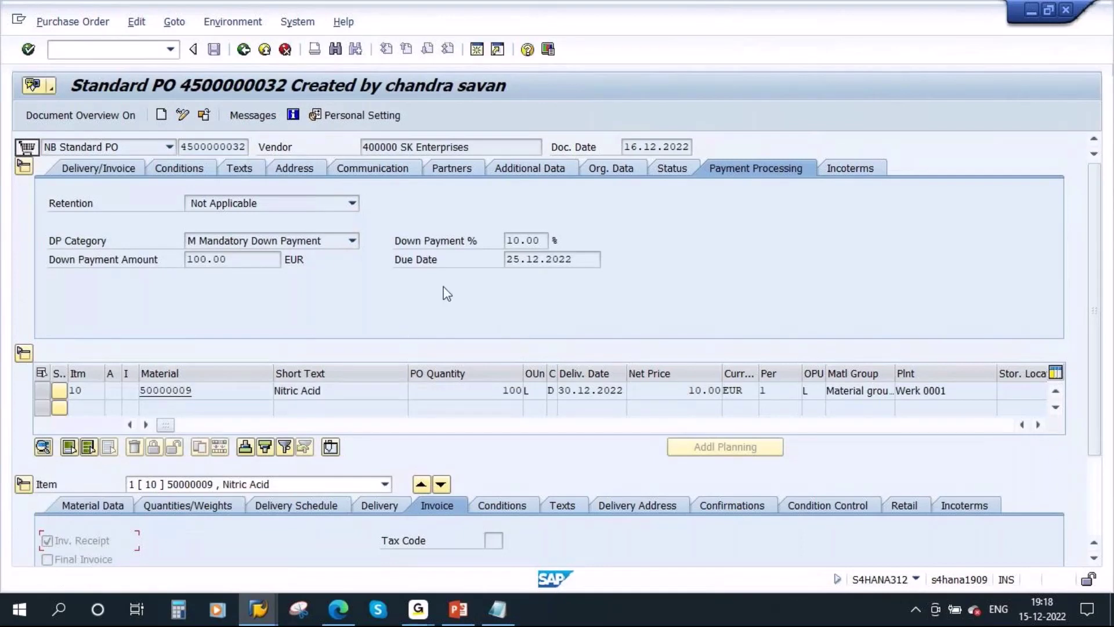
{"action": "left_click_drag", "start_coordinate": [181, 147], "coordinate": [273, 155]}
{"action": "key", "text": "ctrl+c"}
{"action": "key", "text": "alt+Tab"}
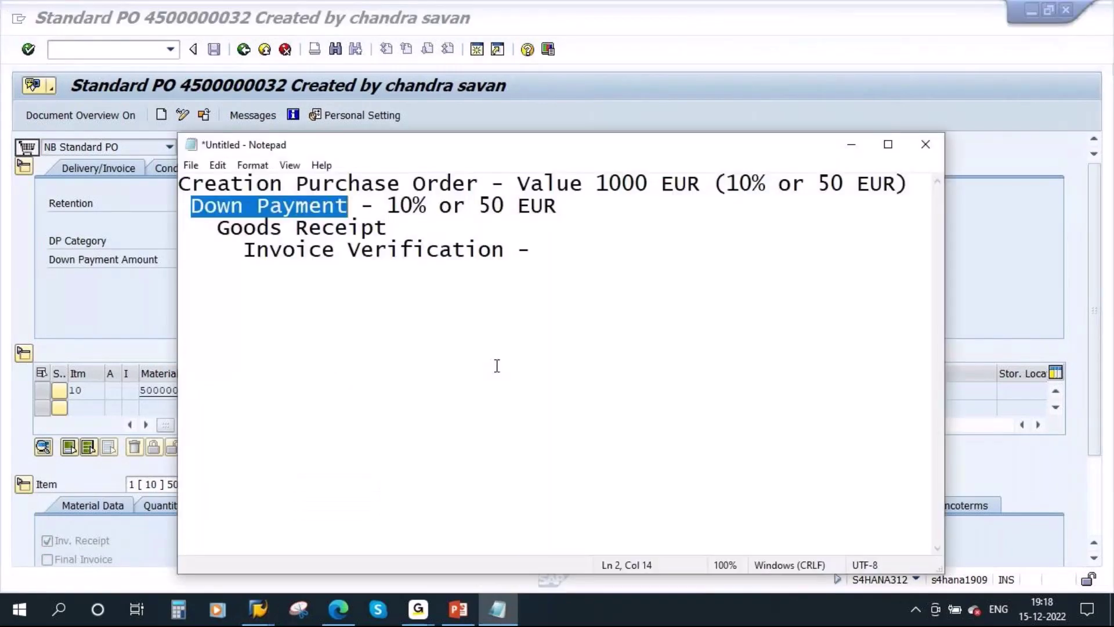
{"action": "left_click_drag", "start_coordinate": [178, 299], "coordinate": [62, 299]}
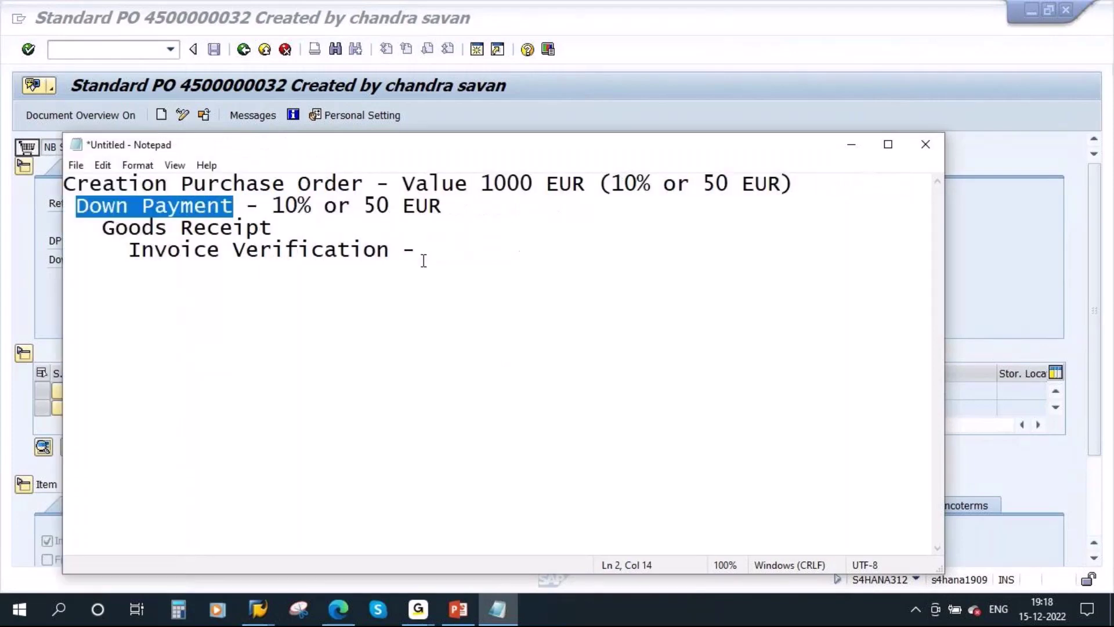
{"action": "left_click", "coordinate": [404, 185]}
{"action": "key", "text": "ctrl+v"}
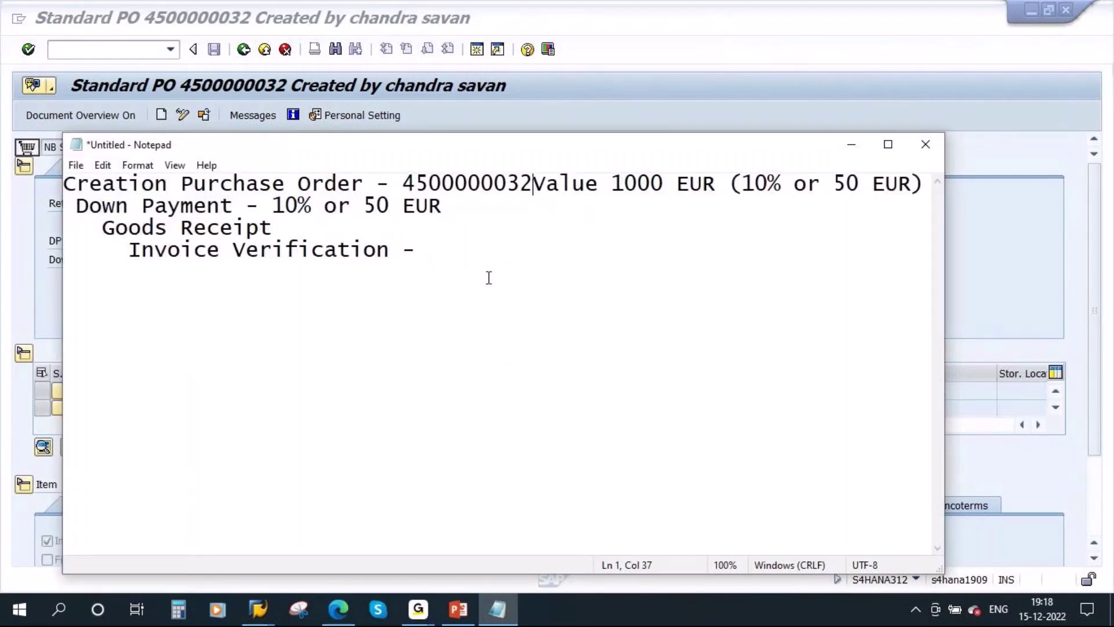
{"action": "type", "text": "-"}
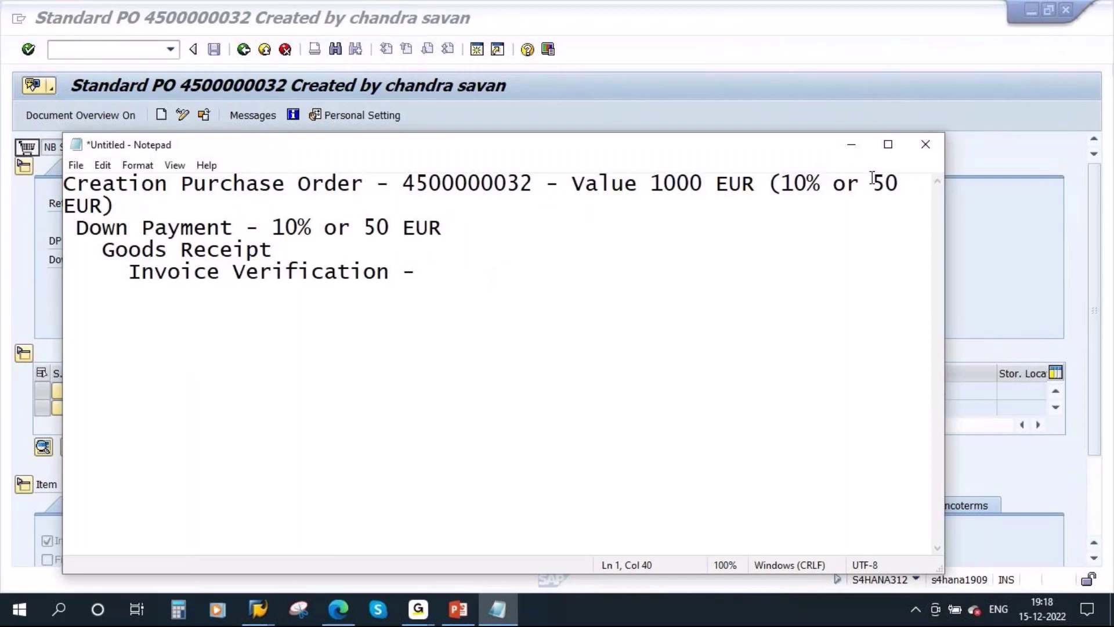
{"action": "left_click_drag", "start_coordinate": [945, 235], "coordinate": [1049, 236]}
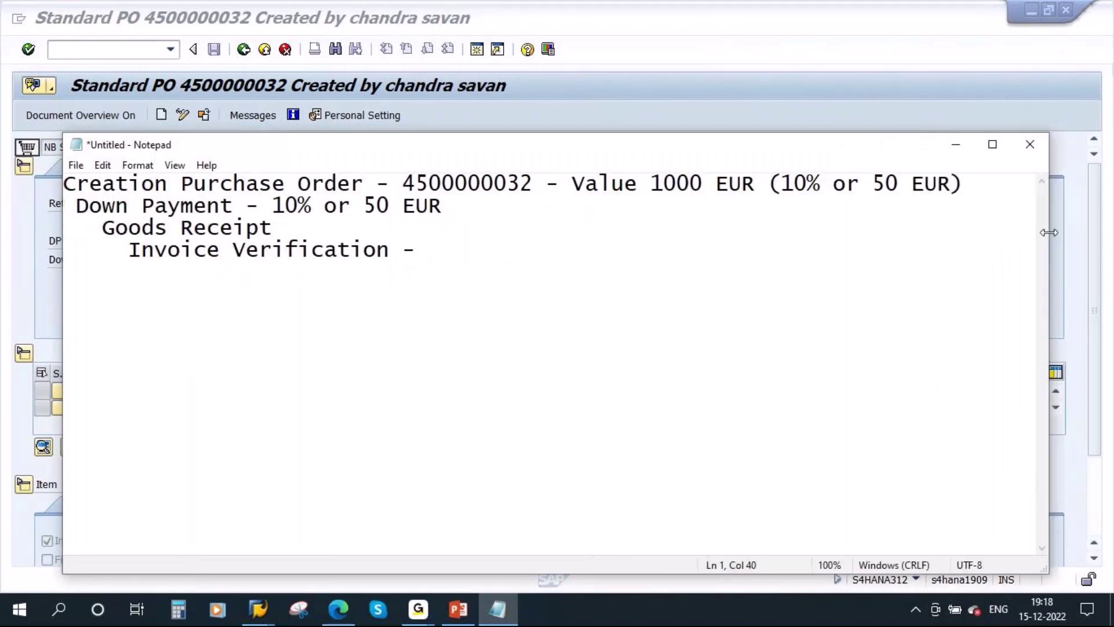
{"action": "left_click", "coordinate": [957, 148]}
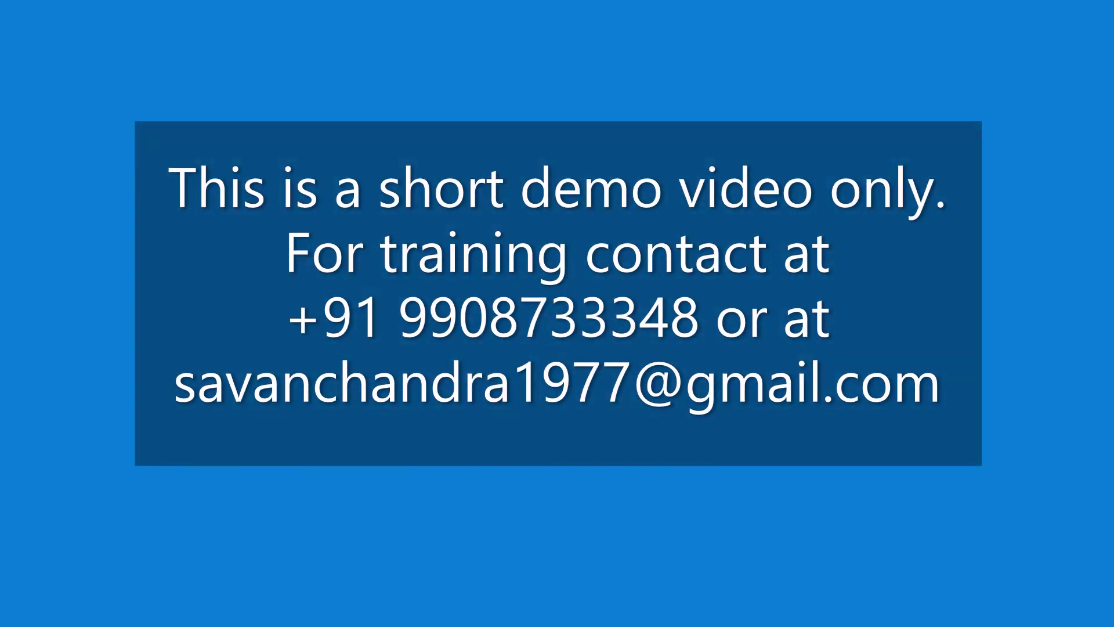